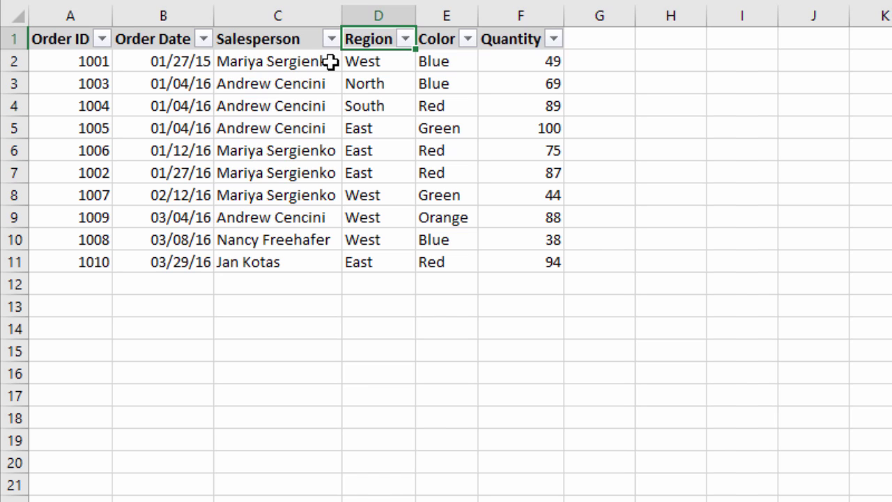
{"action": "left_click", "coordinate": [404, 39]}
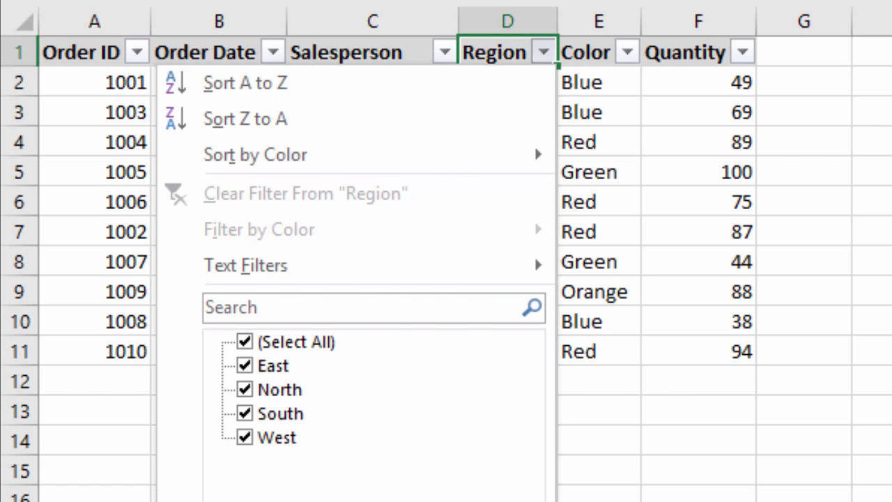
{"action": "key", "text": "Escape"}
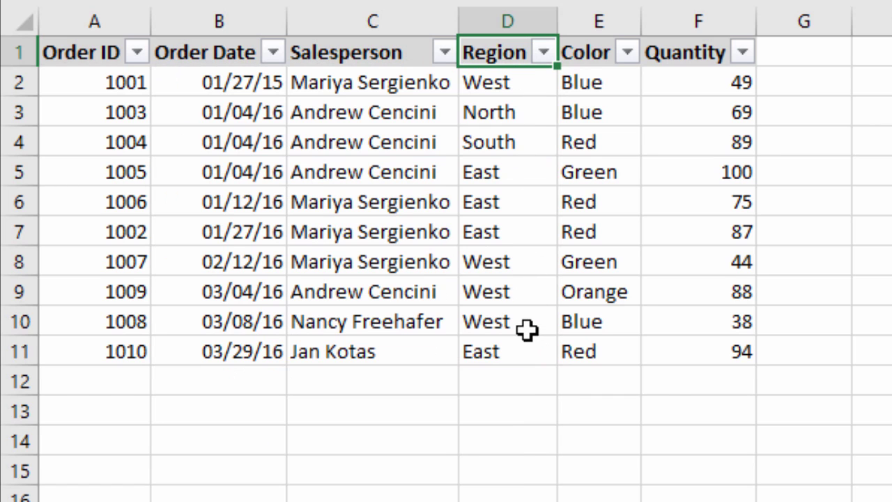
{"action": "left_click", "coordinate": [628, 52]}
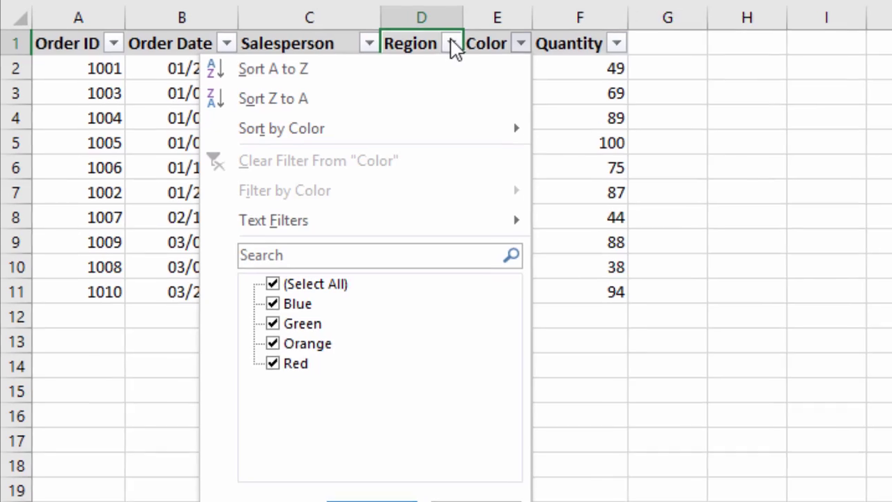
{"action": "left_click", "coordinate": [453, 43]}
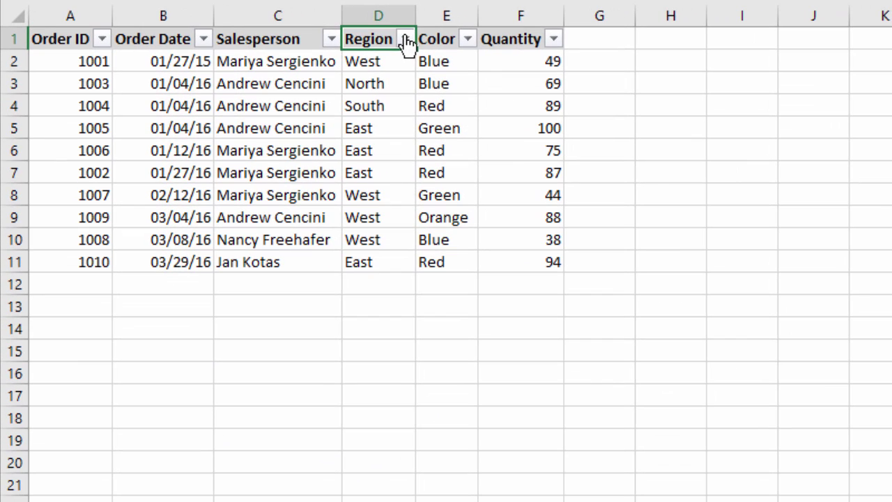
Filter the Region column so that only East orders are shown
{"action": "left_click", "coordinate": [454, 43]}
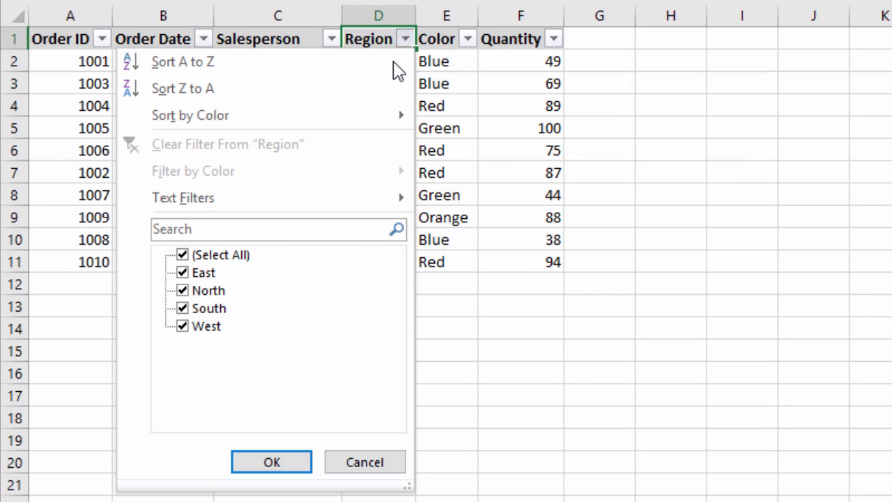
{"action": "left_click", "coordinate": [202, 255]}
{"action": "left_click", "coordinate": [184, 274]}
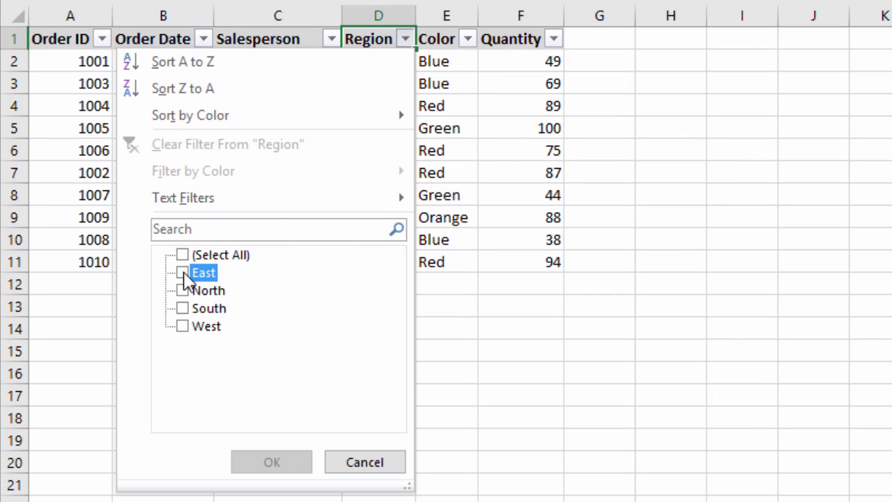
{"action": "left_click", "coordinate": [288, 462]}
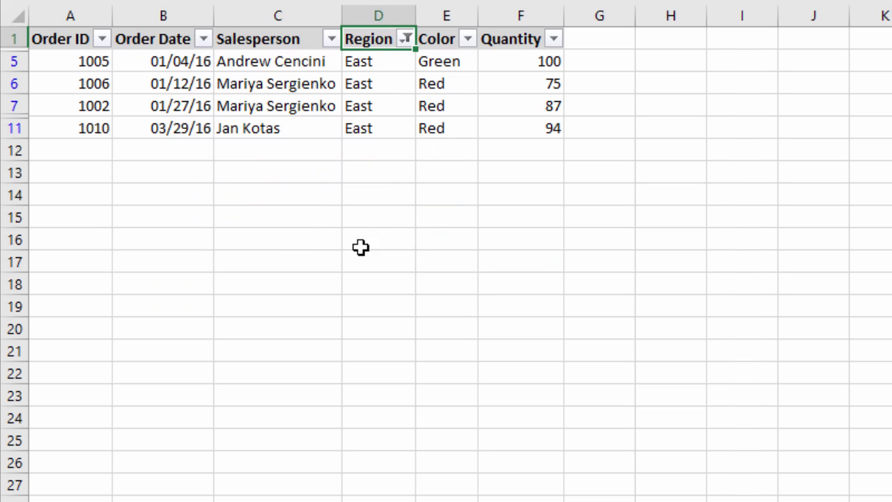
Filter the Color column to exclude Green and keep only the Red orders
{"action": "left_click", "coordinate": [468, 39]}
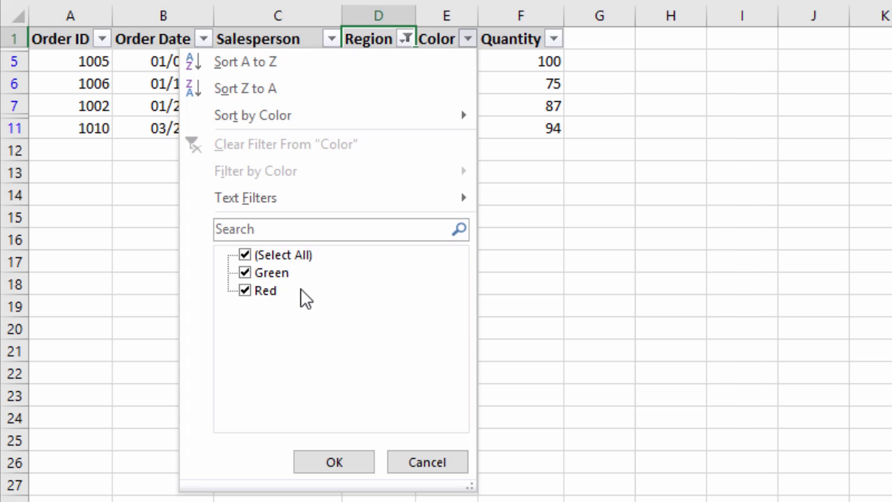
{"action": "left_click", "coordinate": [472, 42]}
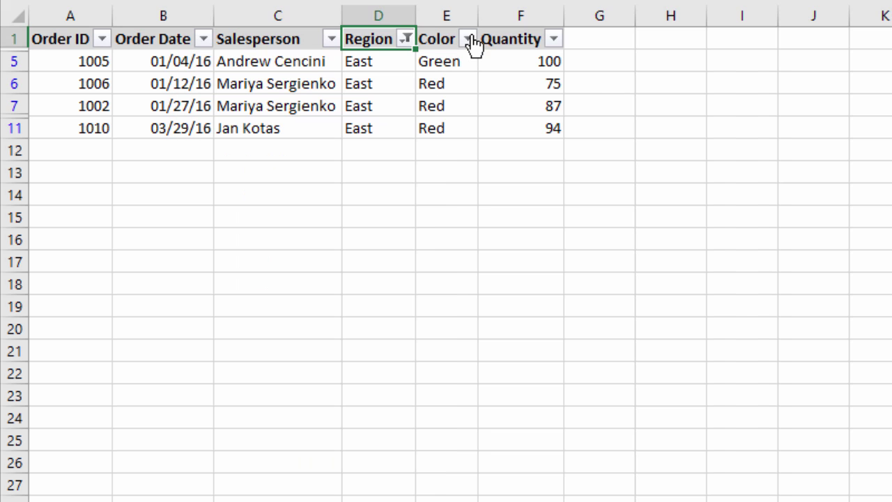
{"action": "left_click", "coordinate": [467, 59]}
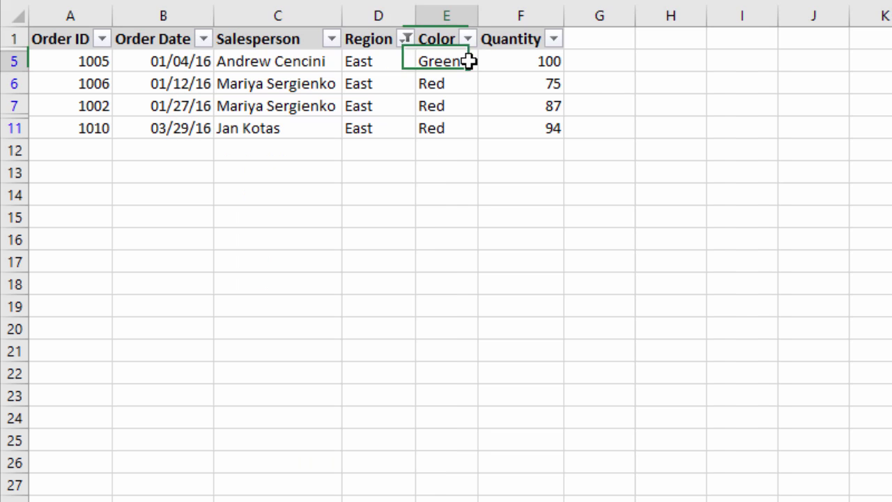
{"action": "left_click_drag", "start_coordinate": [461, 84], "coordinate": [460, 138]}
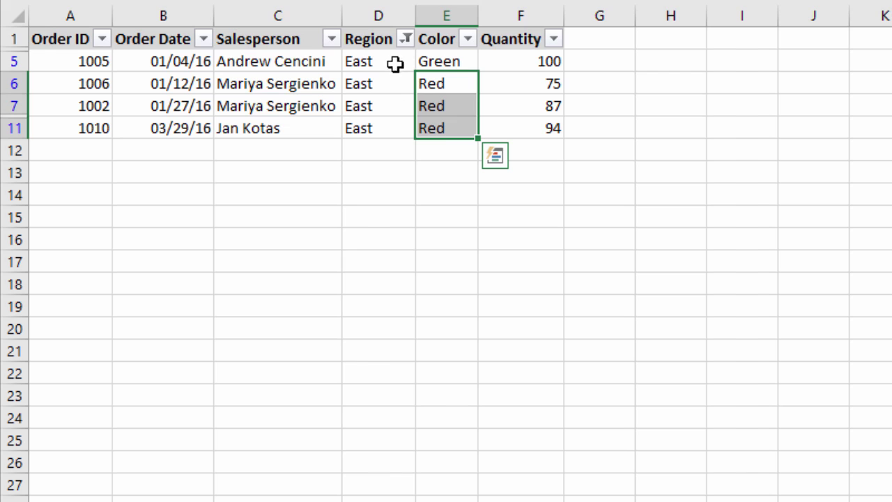
{"action": "left_click", "coordinate": [469, 39]}
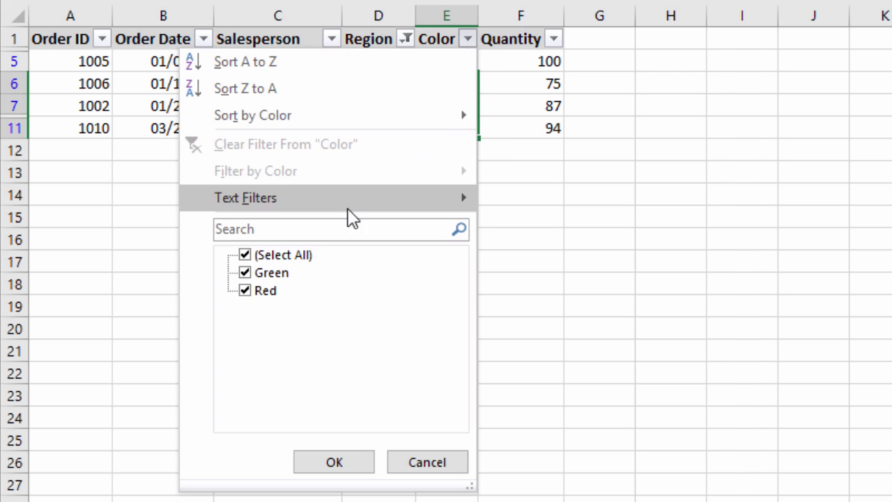
{"action": "left_click", "coordinate": [246, 274]}
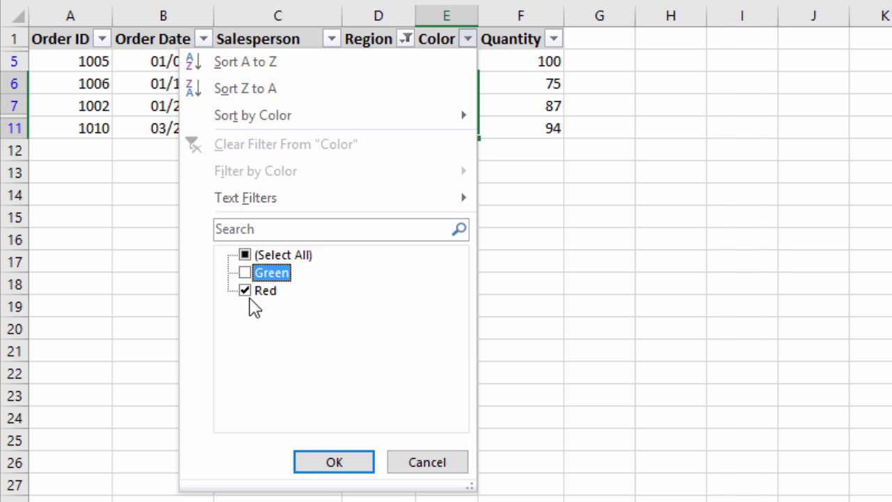
{"action": "left_click", "coordinate": [334, 463]}
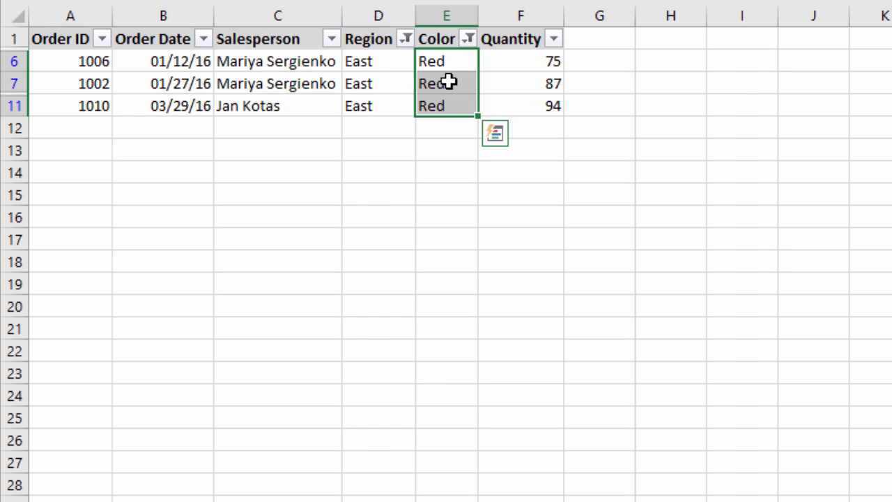
Add South to the Region filter alongside East and select its Region cell in row 4
{"action": "left_click", "coordinate": [407, 40]}
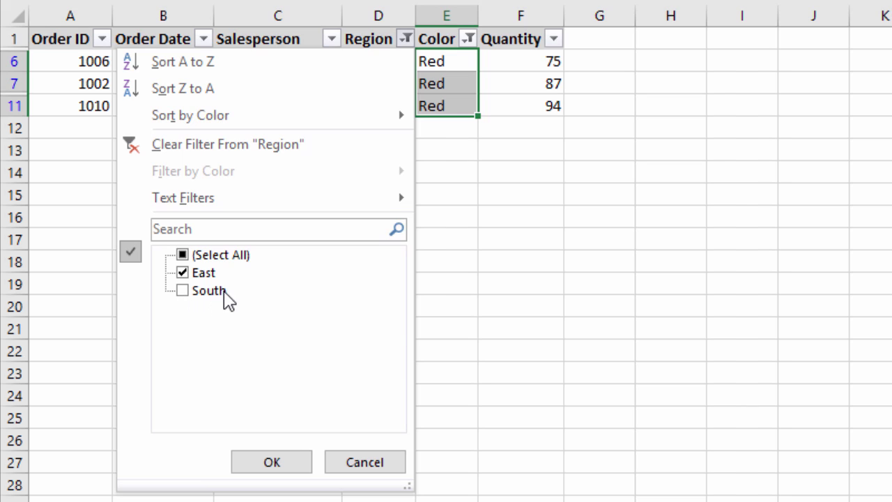
{"action": "left_click", "coordinate": [184, 290]}
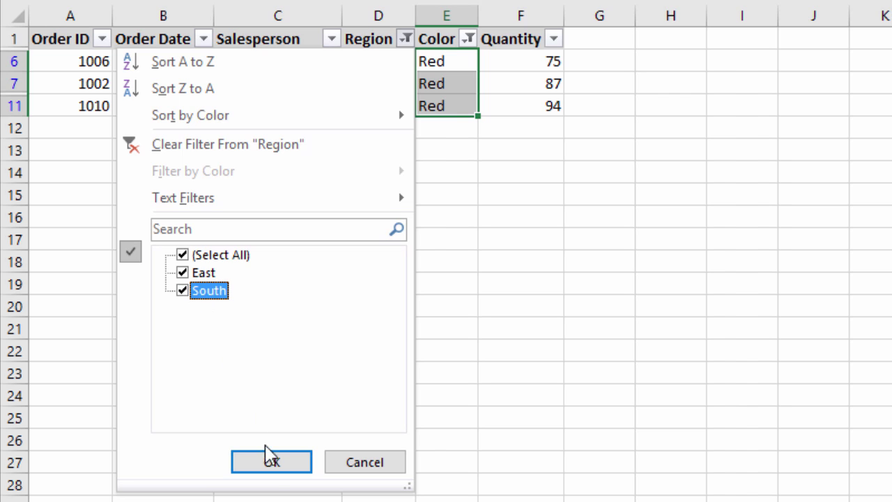
{"action": "left_click", "coordinate": [274, 465]}
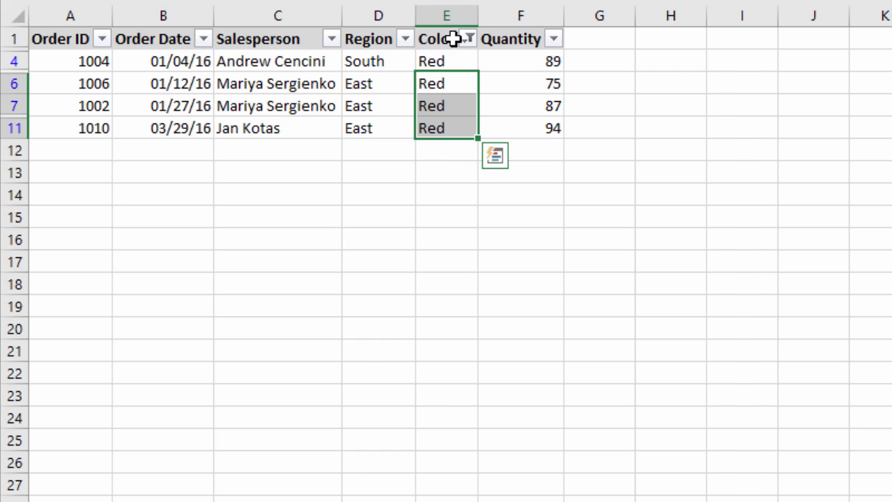
{"action": "left_click", "coordinate": [388, 61]}
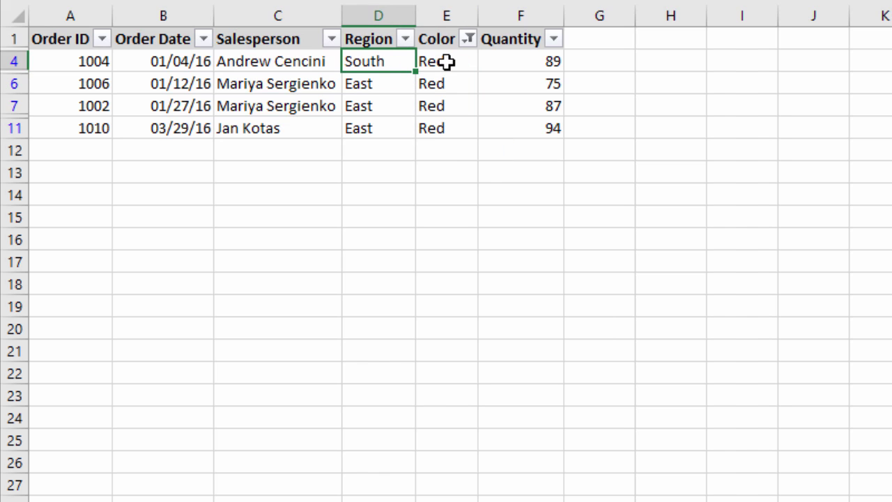
Remove South from the Region filter so only East stays selected
{"action": "left_click", "coordinate": [405, 39]}
{"action": "left_click", "coordinate": [182, 291]}
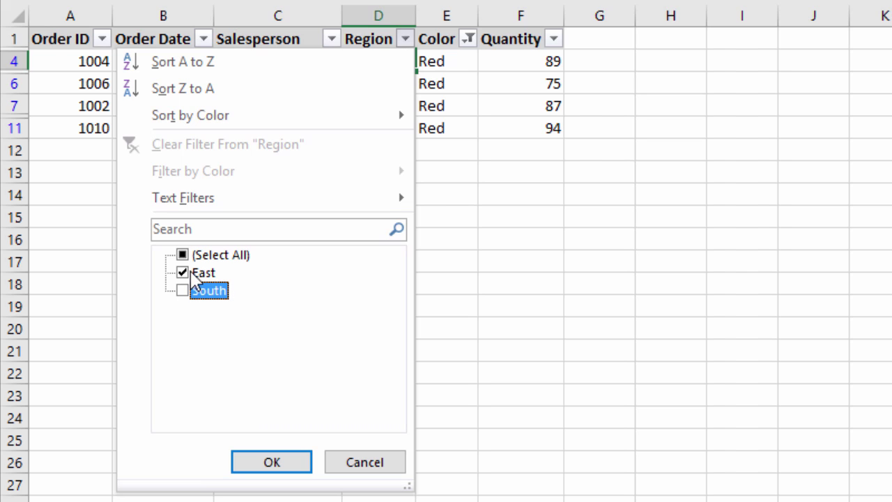
{"action": "left_click", "coordinate": [271, 462]}
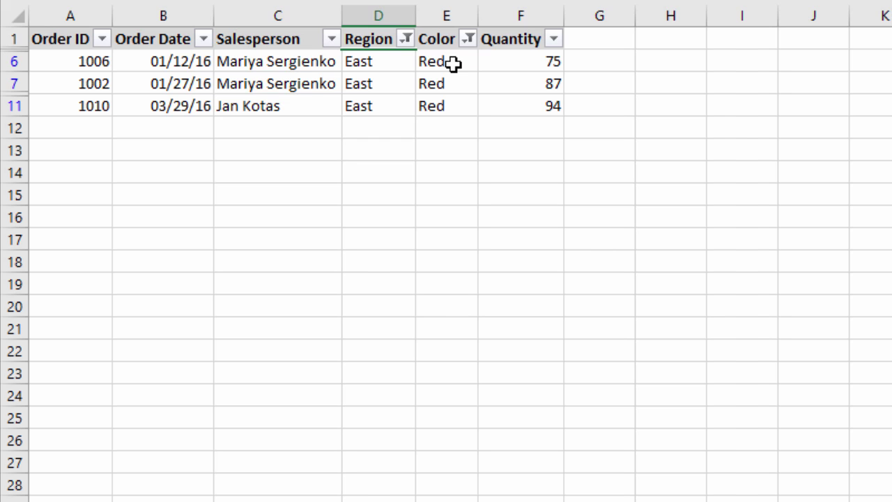
Apply a number filter to the Quantity column for values greater than 80
{"action": "left_click", "coordinate": [555, 39]}
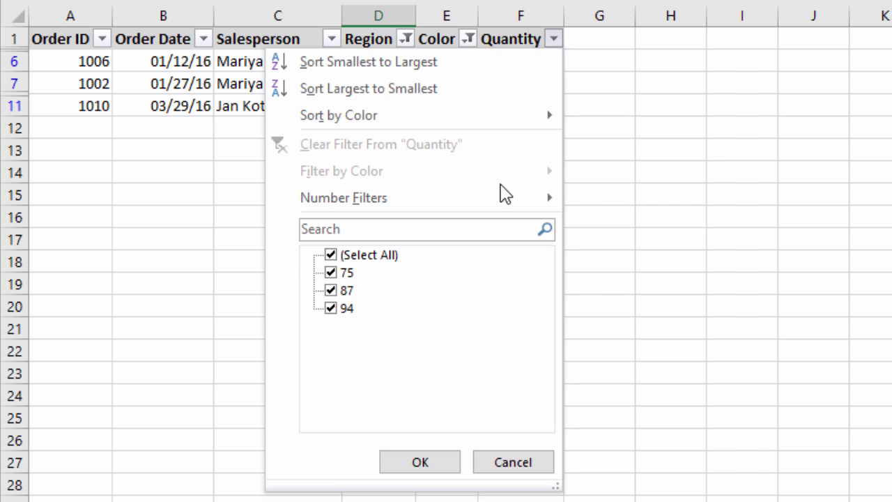
{"action": "mouse_move", "coordinate": [501, 193]}
{"action": "left_click", "coordinate": [592, 255]}
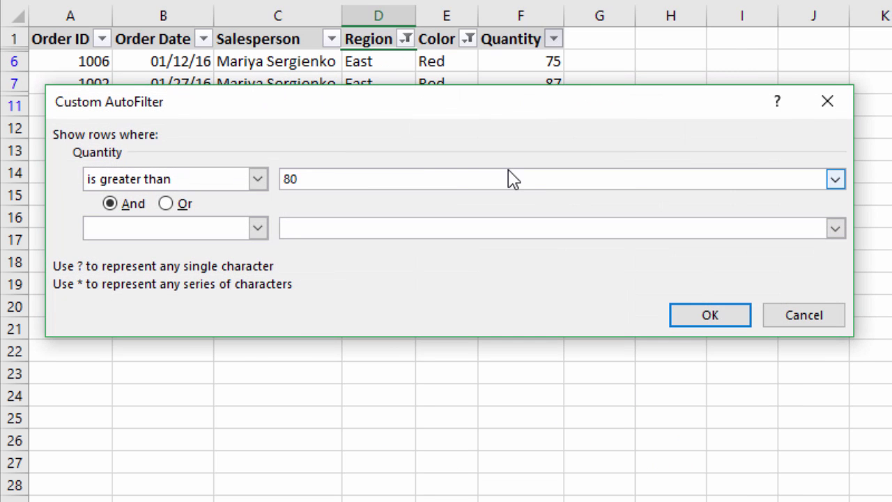
{"action": "type", "text": "80"}
{"action": "key", "text": "Return"}
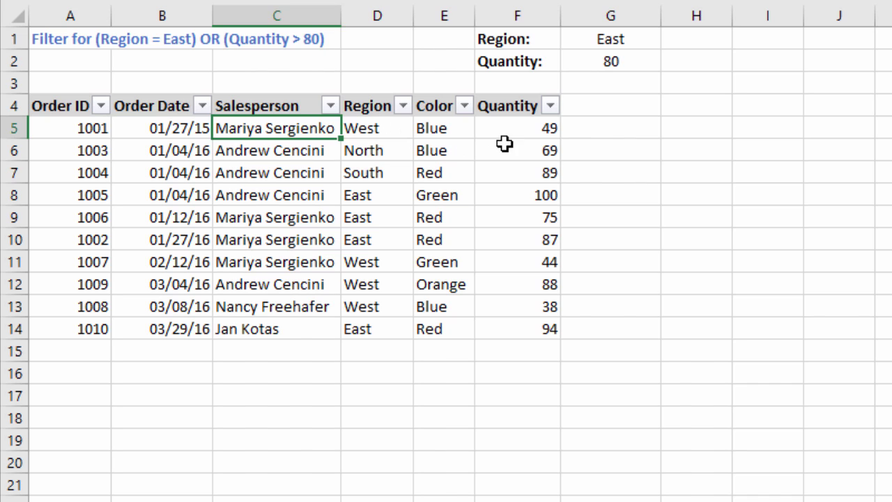
On the sheet for Region = East OR Quantity > 80, enter the column header Filter in cell G4
{"action": "left_click", "coordinate": [598, 111]}
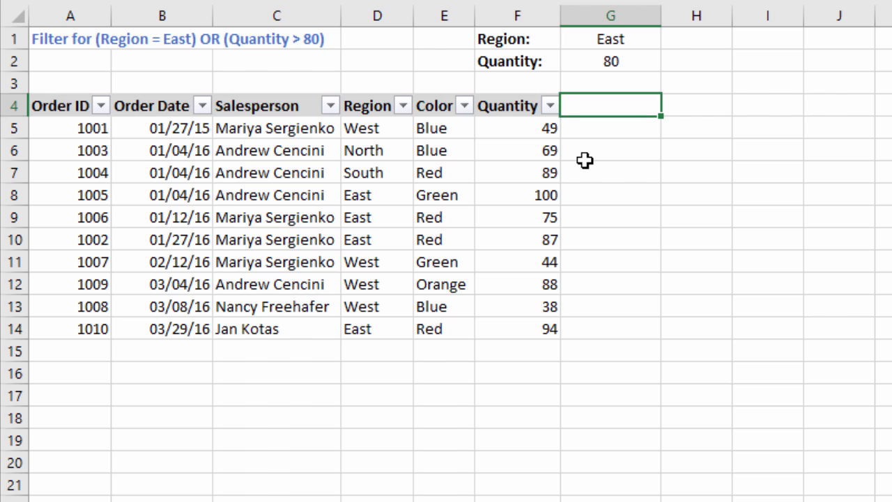
{"action": "type", "text": "Filter"}
{"action": "key", "text": "Return"}
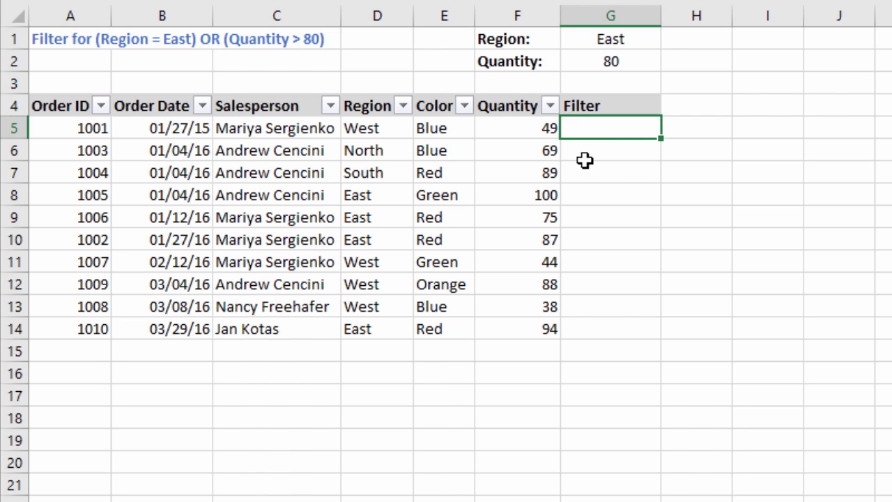
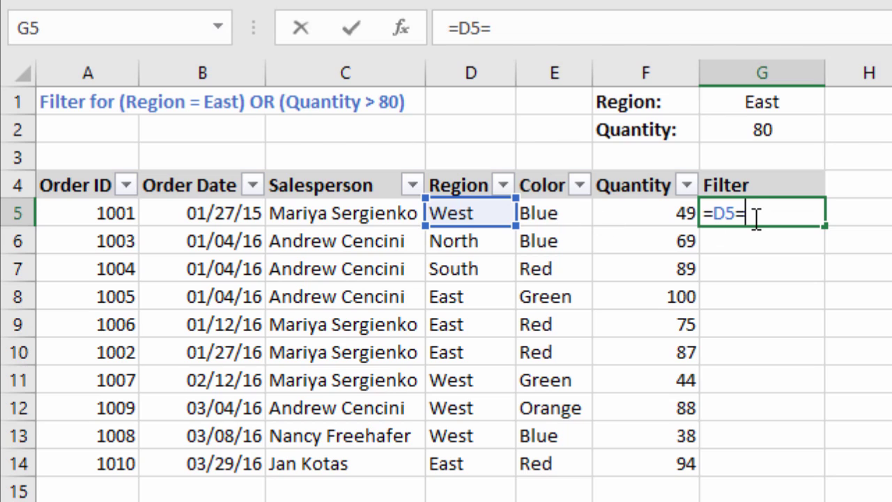
Enter the formula =D5=$G$1 in cell G5 to test the row's region against the Region criterion
{"action": "left_click", "coordinate": [766, 101]}
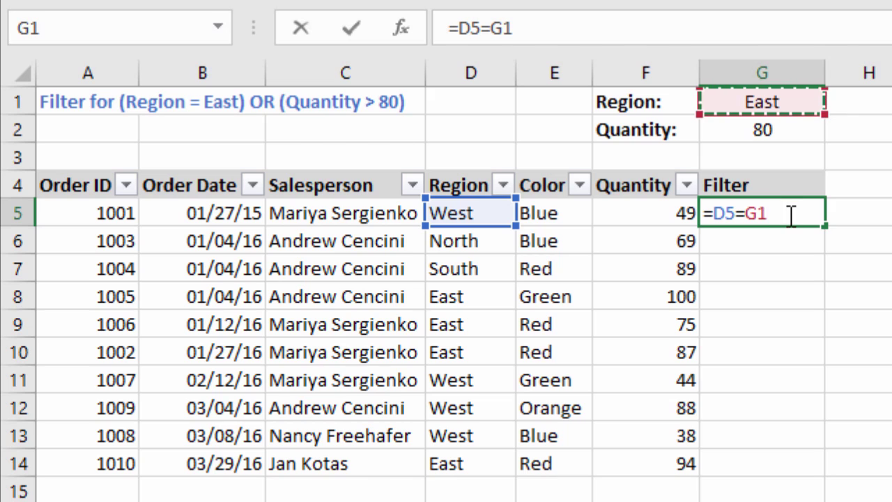
{"action": "key", "text": "F4"}
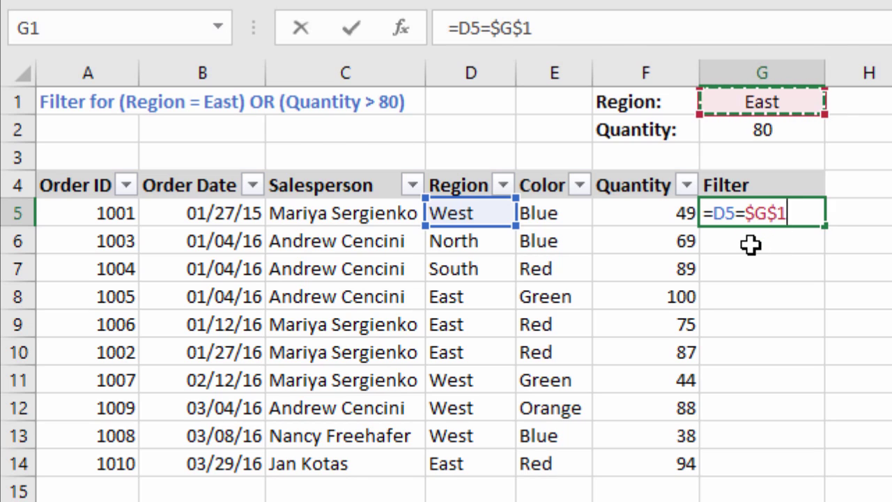
{"action": "key", "text": "Return"}
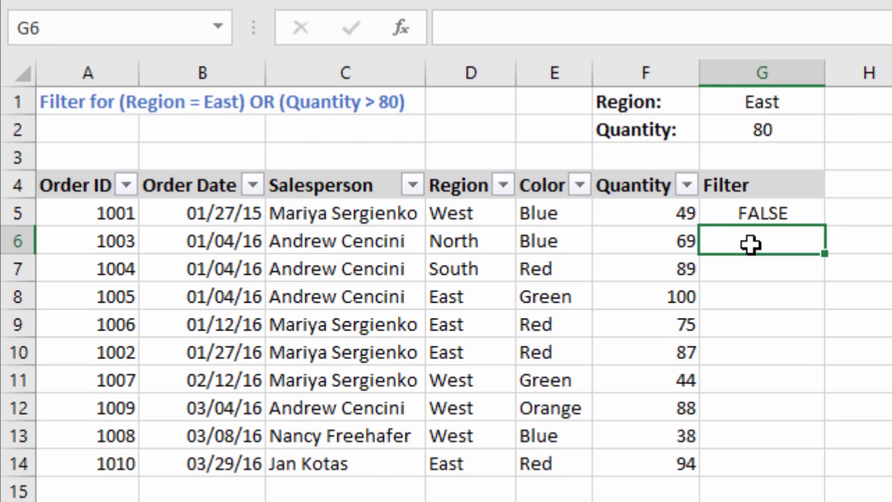
Review the region test formula in G5 and copy it down the Filter column through G14
{"action": "left_click", "coordinate": [769, 218]}
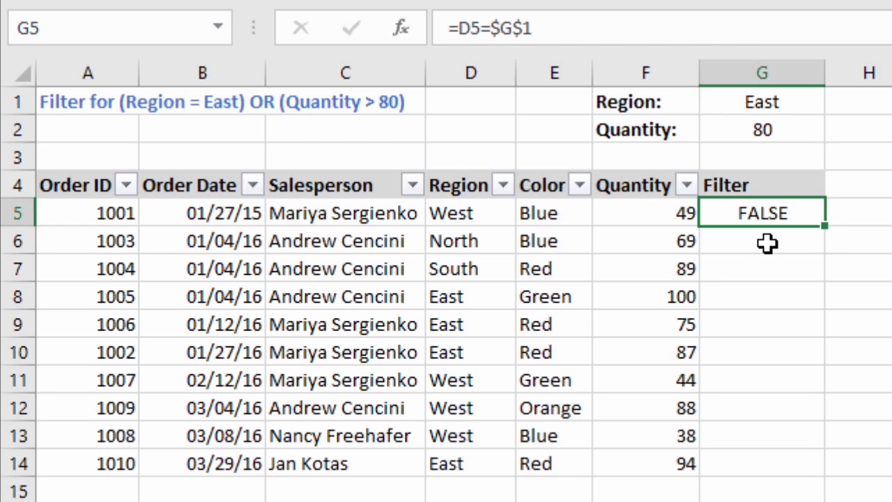
{"action": "key", "text": "F2"}
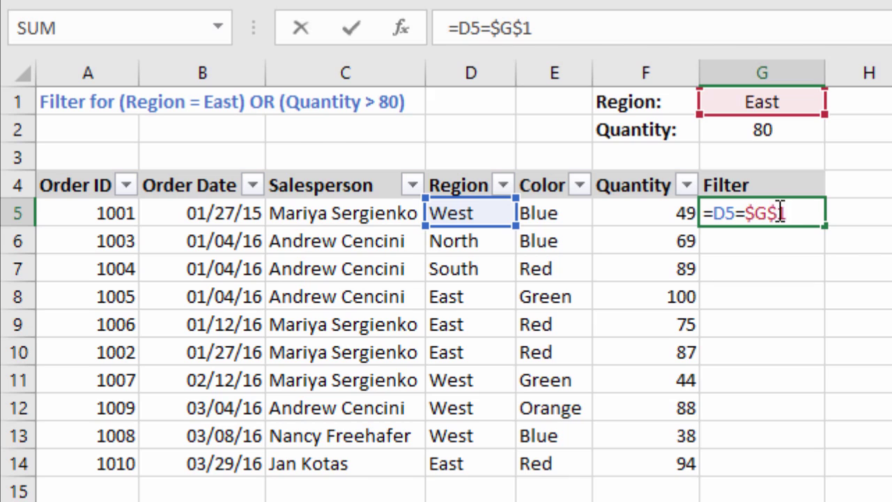
{"action": "key", "text": "Return"}
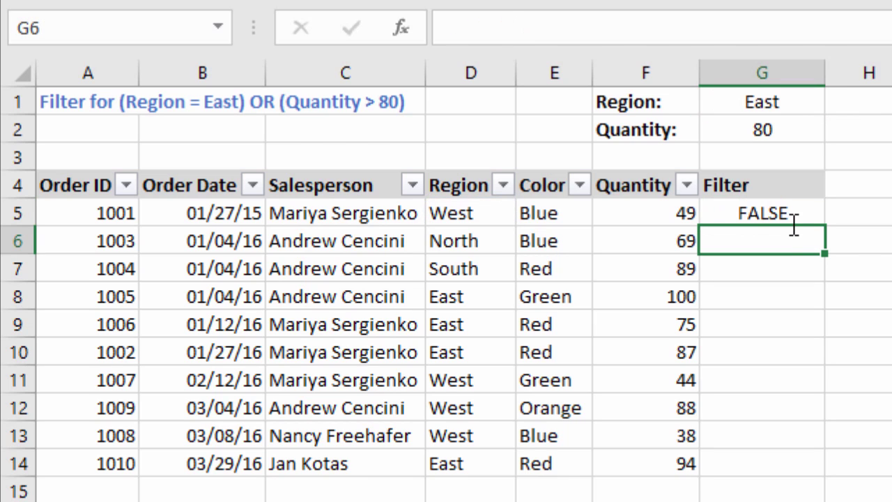
{"action": "left_click", "coordinate": [501, 211]}
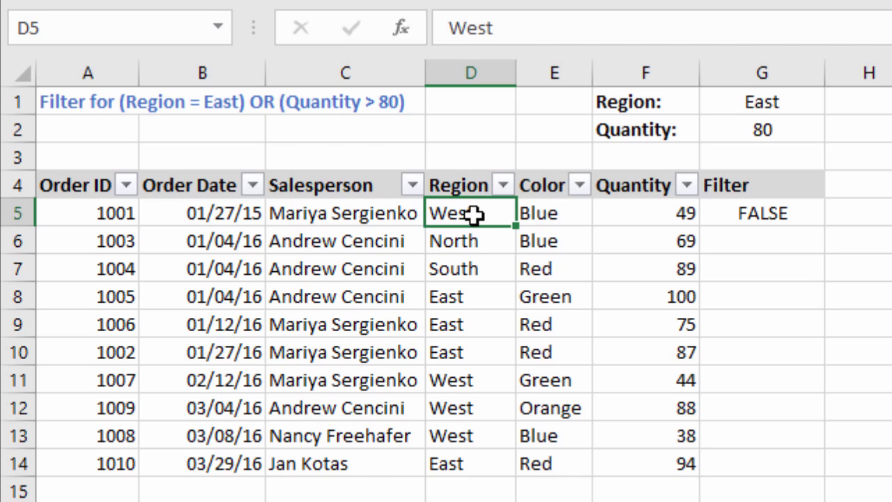
{"action": "left_click", "coordinate": [799, 209]}
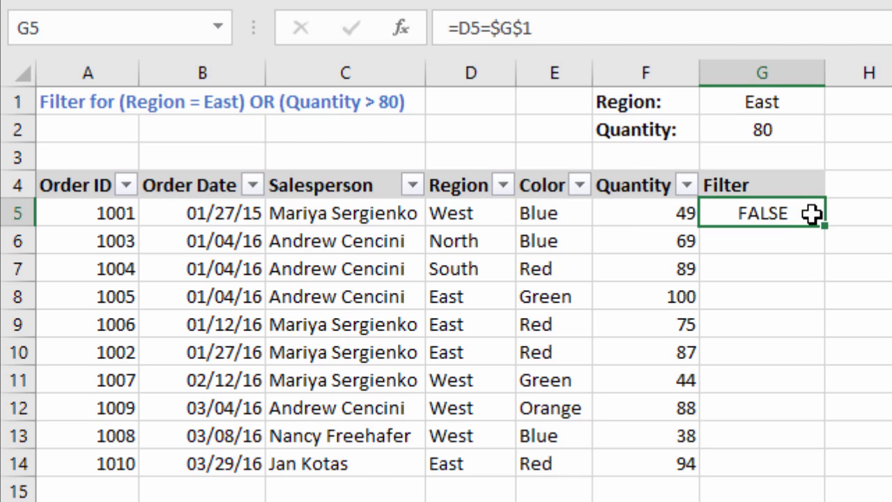
{"action": "double_click", "coordinate": [827, 228]}
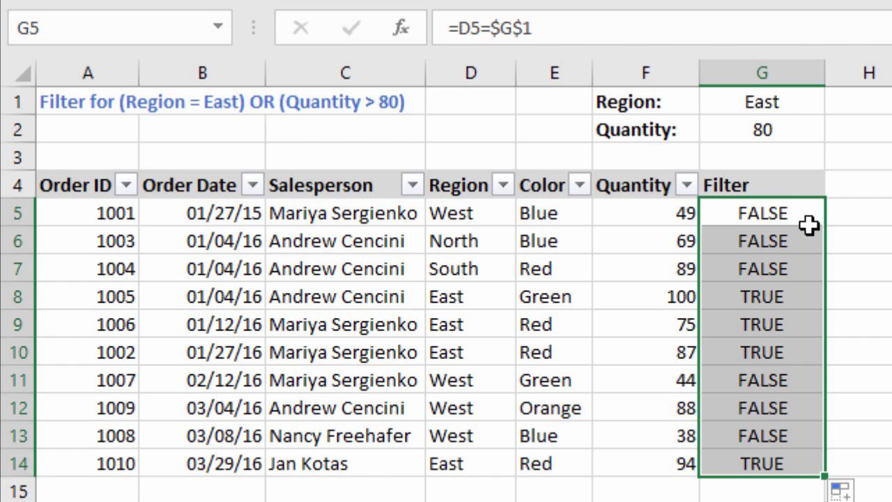
Inspect the region test formula in G8 and the cells it references
{"action": "left_click", "coordinate": [782, 297]}
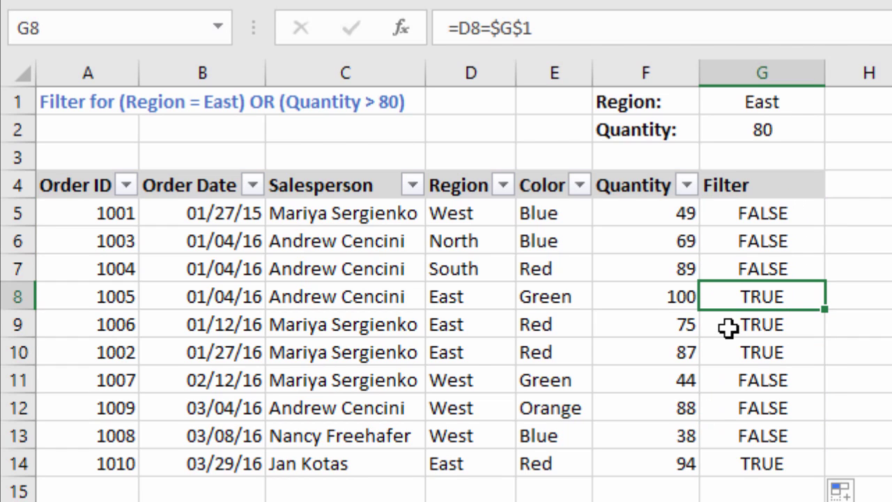
{"action": "key", "text": "F2"}
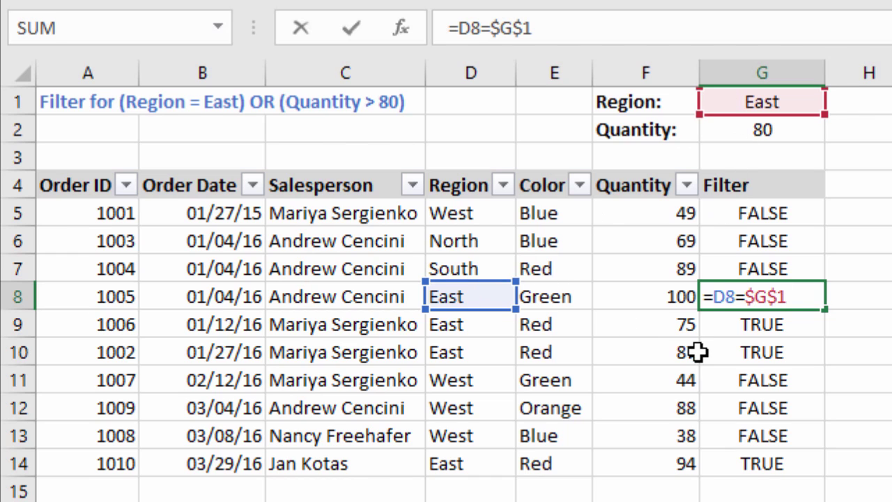
{"action": "key", "text": "Return"}
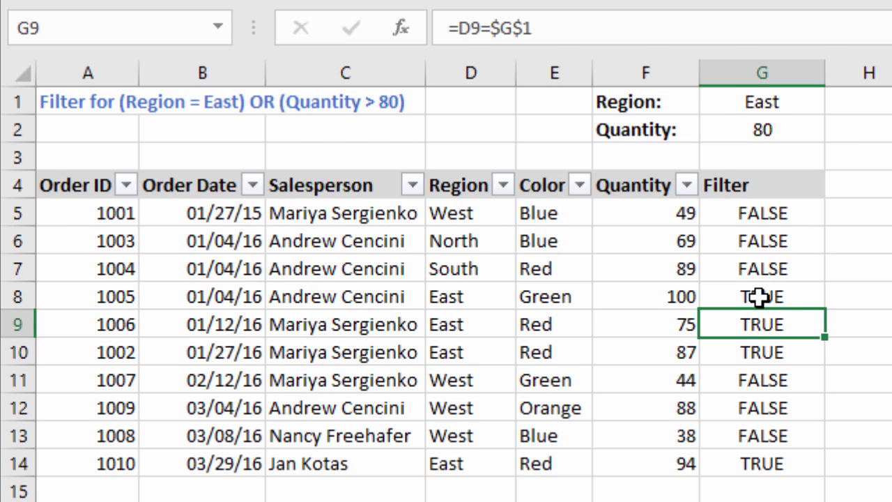
Turn the table's AutoFilter off and on again so that it includes the Filter column
{"action": "left_click", "coordinate": [767, 185]}
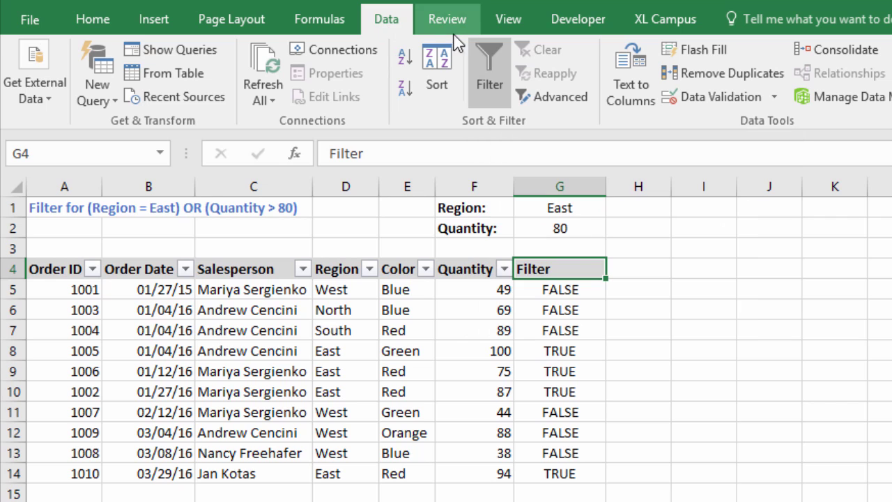
{"action": "left_click", "coordinate": [490, 96]}
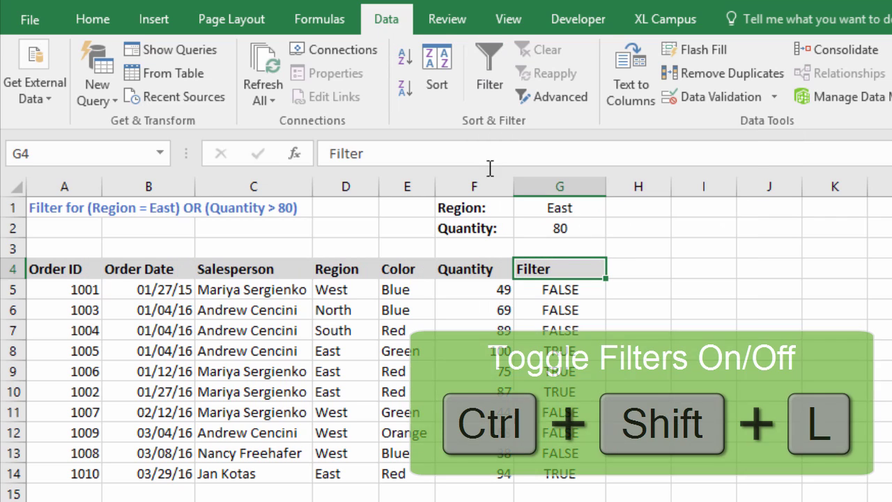
{"action": "left_click", "coordinate": [488, 78]}
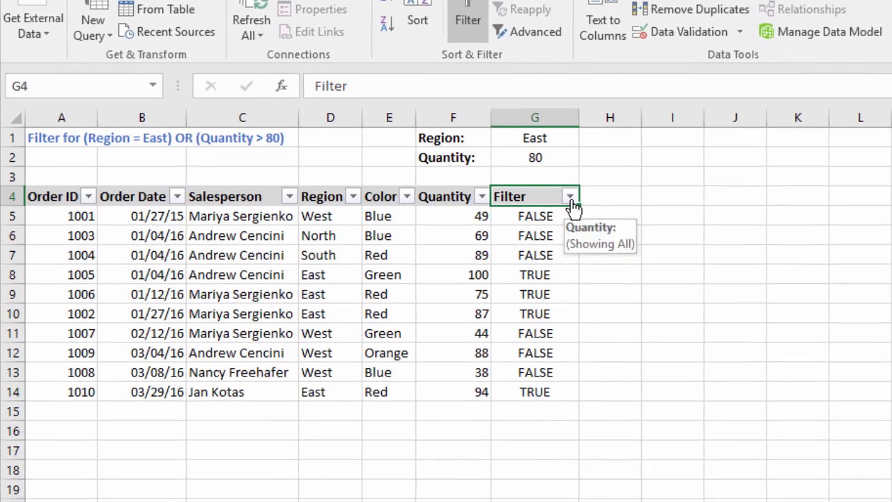
Filter the Filter column to show only the rows with the value TRUE
{"action": "left_click", "coordinate": [597, 270]}
{"action": "left_click", "coordinate": [358, 304]}
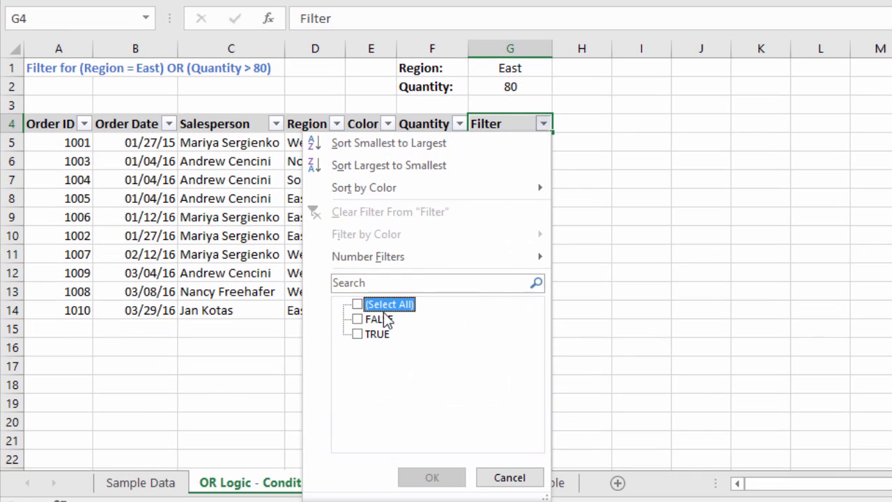
{"action": "left_click", "coordinate": [358, 334]}
{"action": "left_click", "coordinate": [437, 480]}
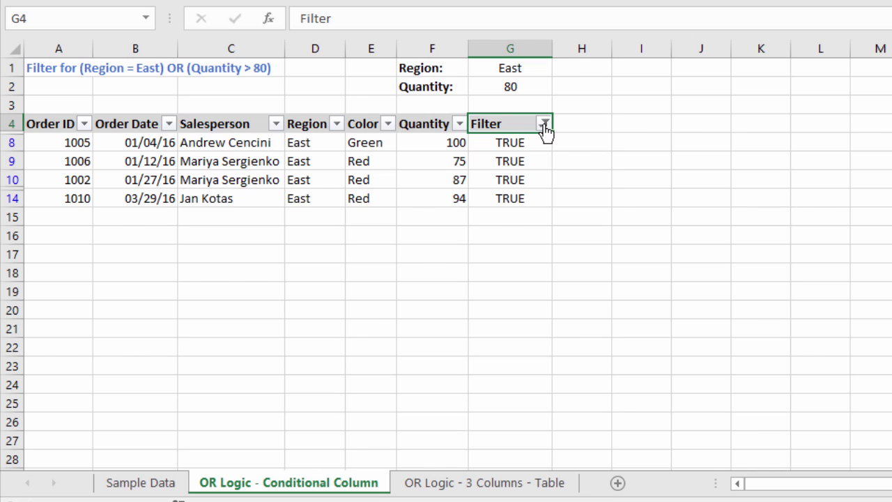
Clear the filter from the Filter column and delete the region test formulas in G5:G14
{"action": "left_click", "coordinate": [543, 124]}
{"action": "key", "text": "Escape"}
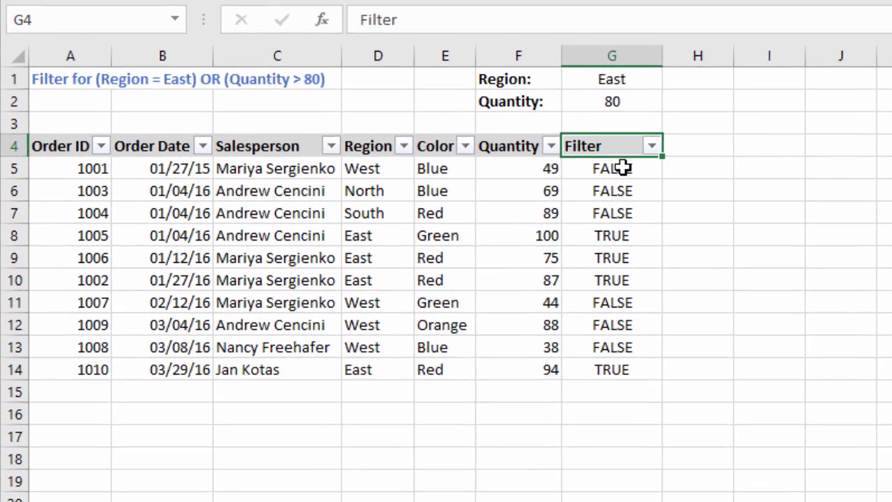
{"action": "left_click", "coordinate": [519, 142]}
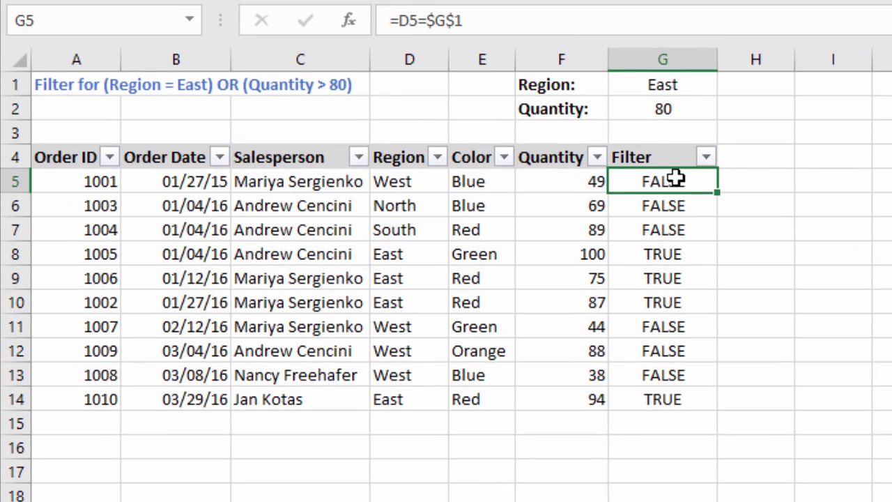
{"action": "left_click_drag", "start_coordinate": [677, 177], "coordinate": [678, 391]}
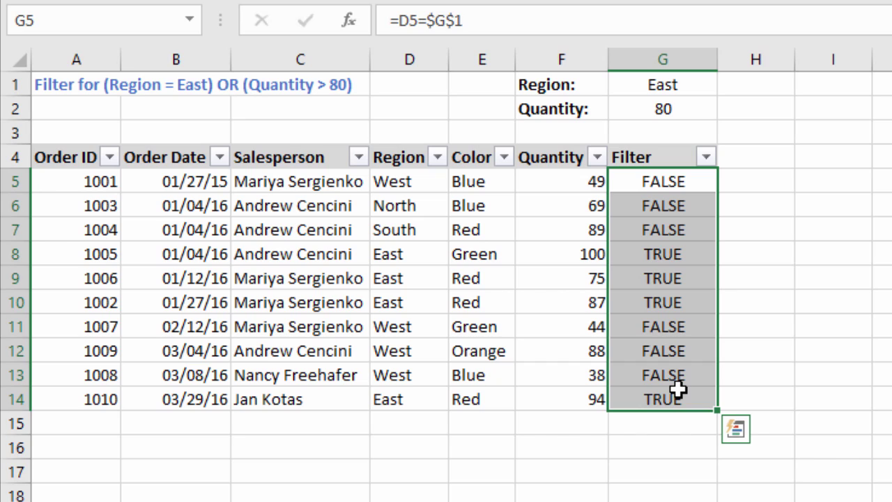
{"action": "key", "text": "Delete"}
Start an OR formula in G5 with D5=$G$1 as its first condition, using an absolute reference to the Region criterion
{"action": "left_click", "coordinate": [640, 182]}
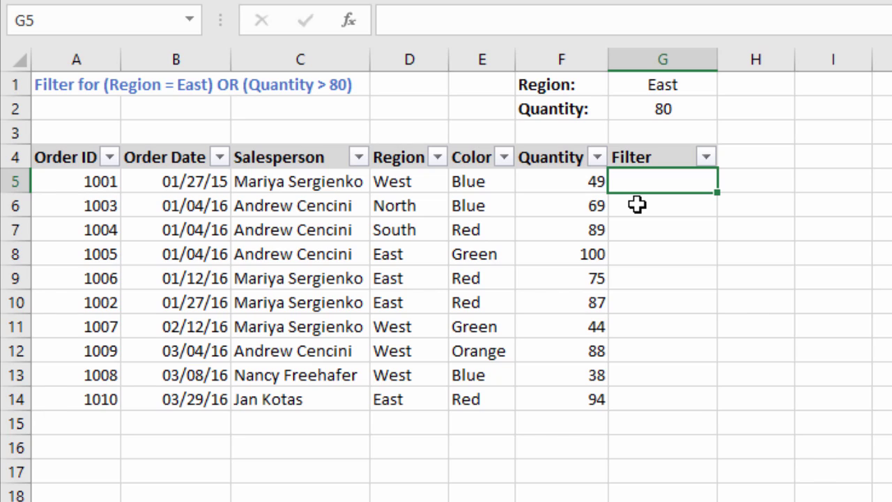
{"action": "type", "text": "="}
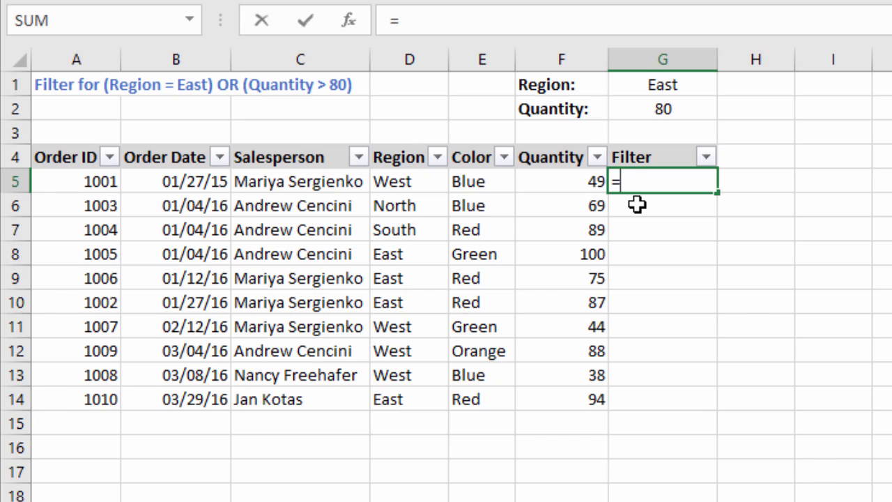
{"action": "type", "text": "or"}
{"action": "key", "text": "Tab"}
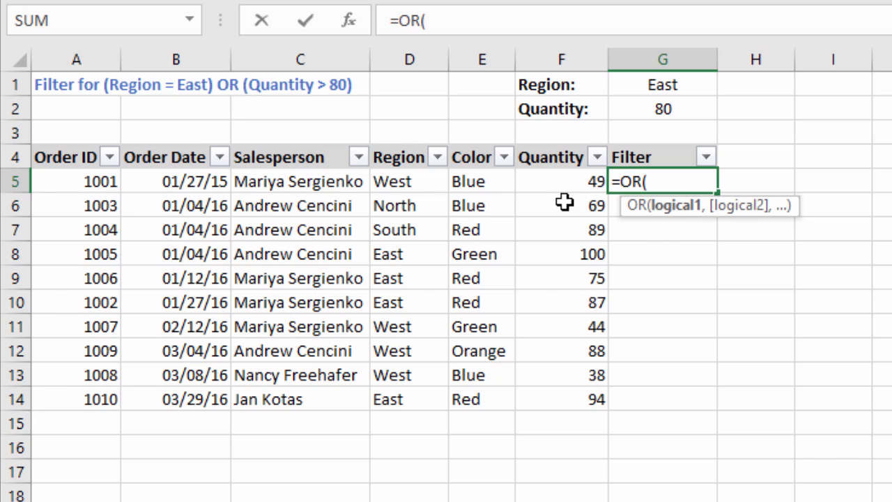
{"action": "left_click", "coordinate": [413, 180]}
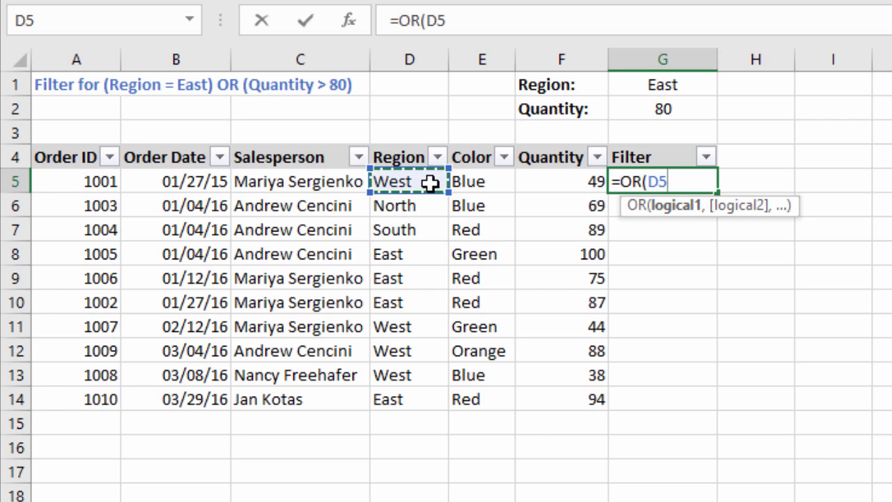
{"action": "type", "text": "="}
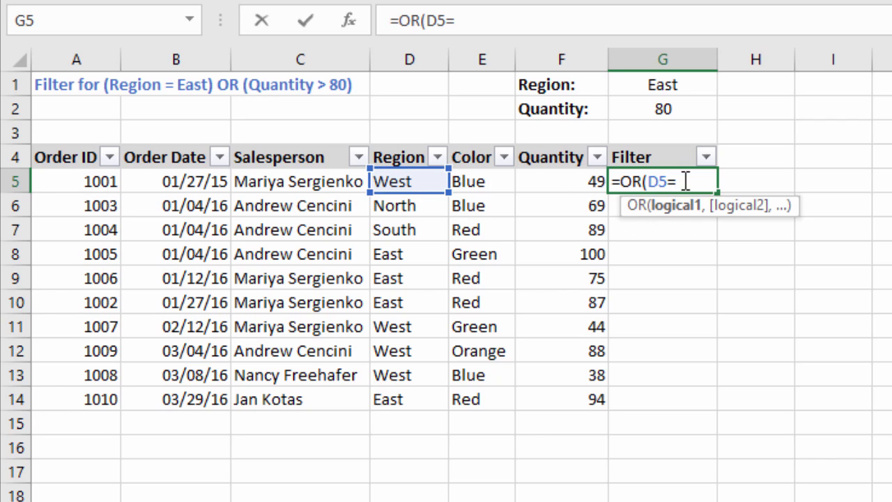
{"action": "left_click", "coordinate": [663, 86]}
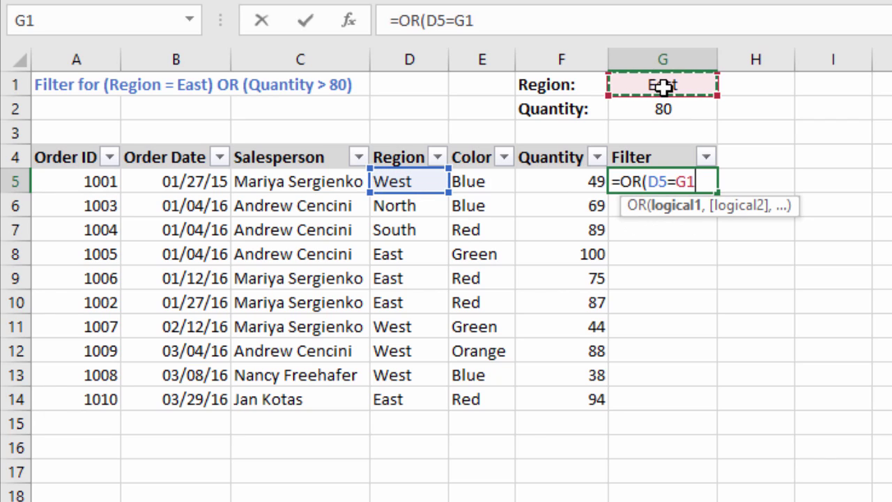
{"action": "key", "text": "F4"}
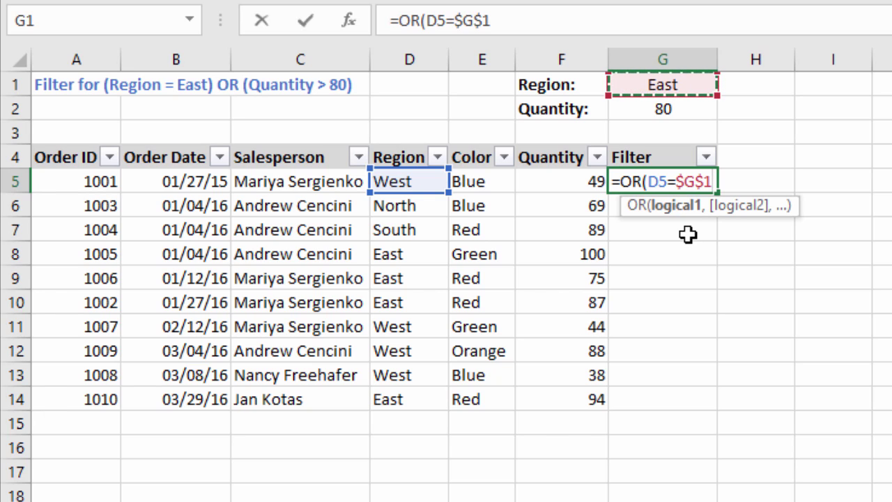
{"action": "type", "text": ","}
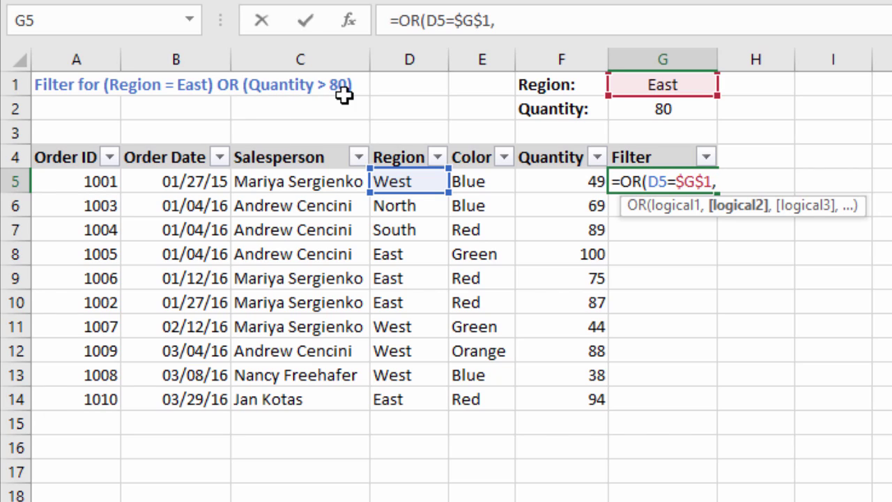
Add the second condition F5>$G$2 and complete the formula in G5 as =OR(D5=$G$1,F5>$G$2)
{"action": "left_click", "coordinate": [562, 181]}
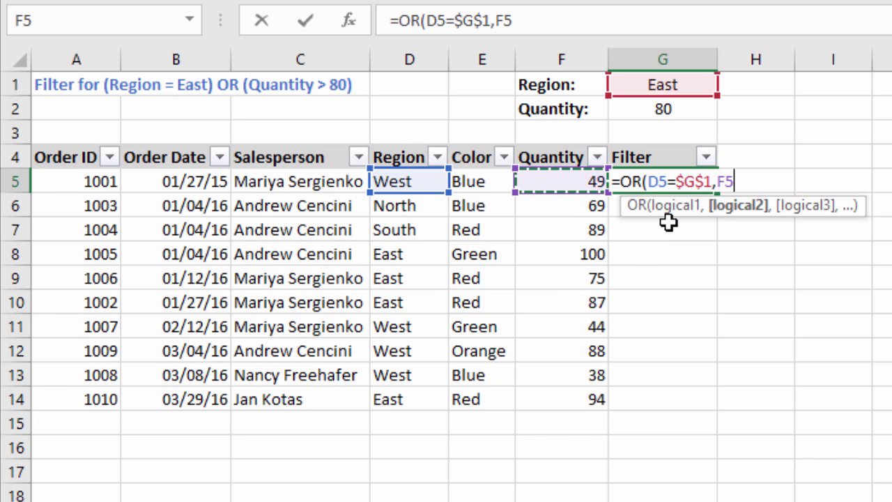
{"action": "type", "text": ">"}
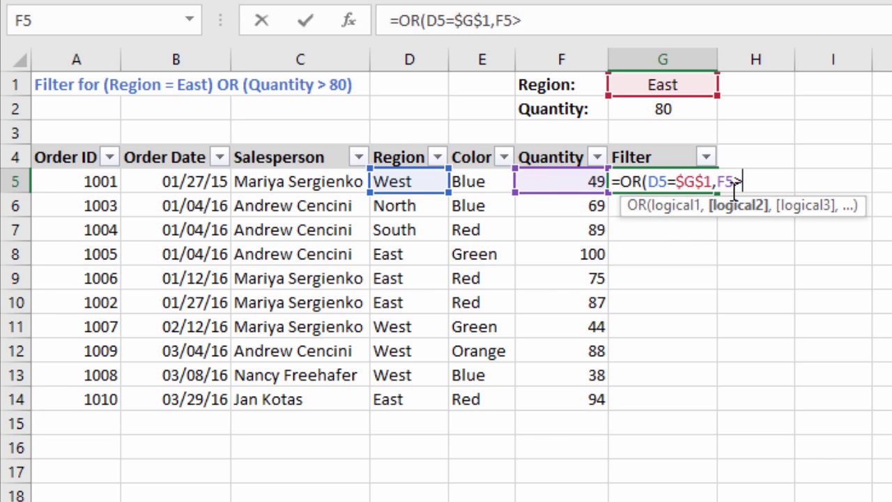
{"action": "left_click", "coordinate": [671, 114]}
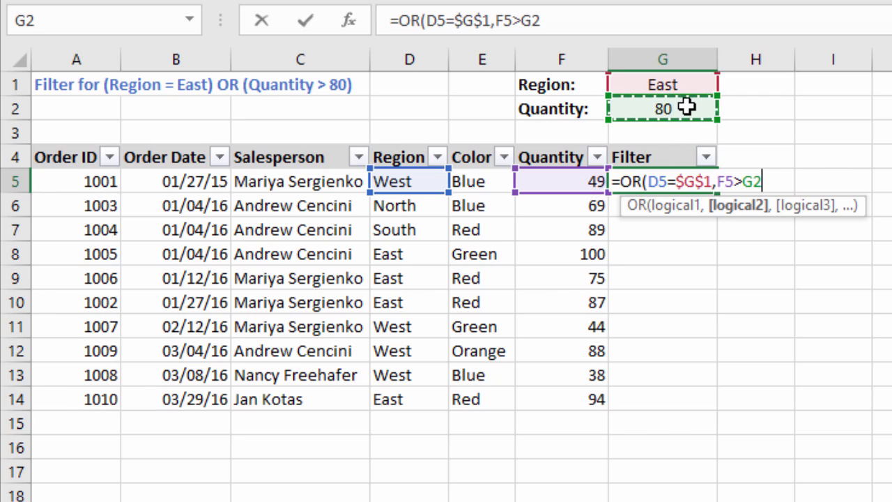
{"action": "key", "text": "F4"}
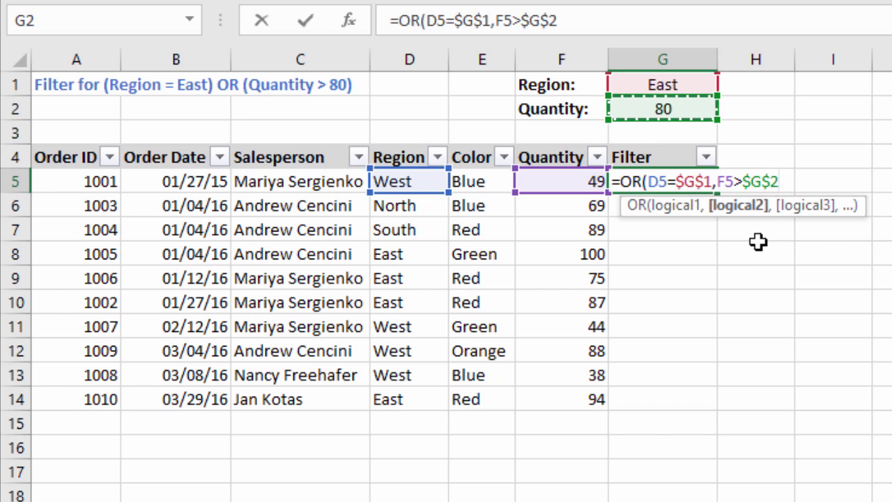
{"action": "type", "text": ")"}
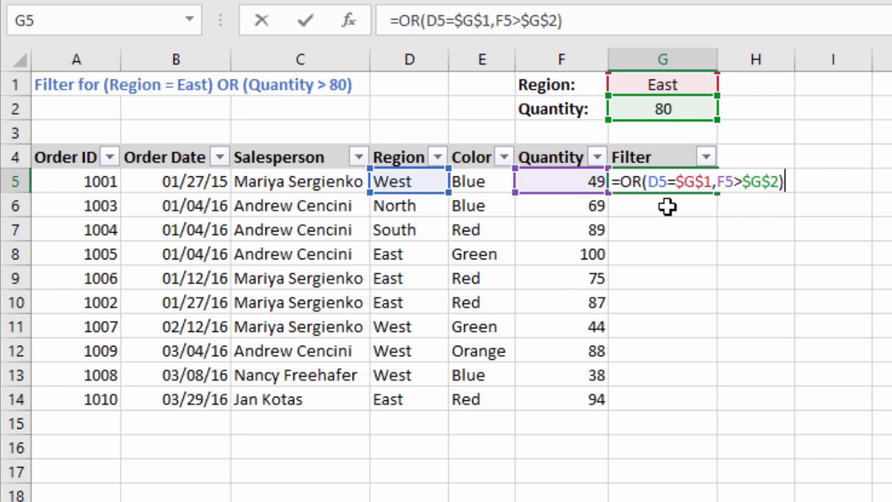
{"action": "key", "text": "Return"}
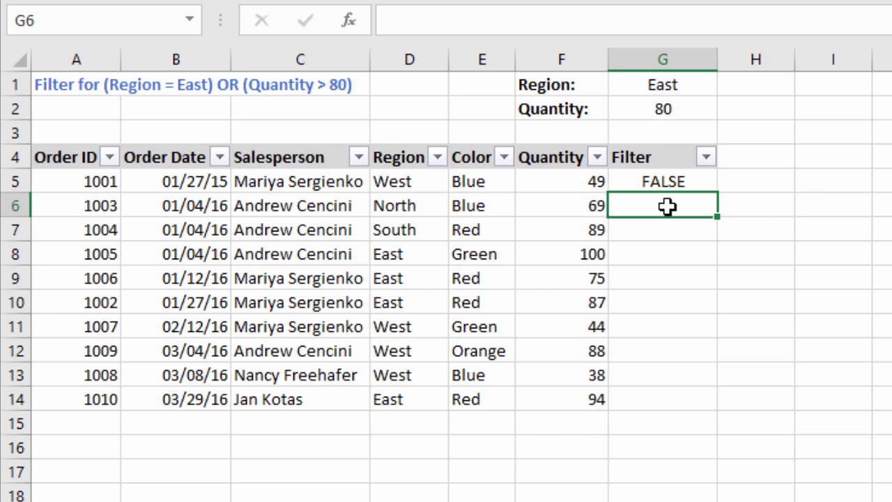
Review the two conditions of the OR formula in G5 and copy it down the Filter column through G14
{"action": "left_click", "coordinate": [662, 182]}
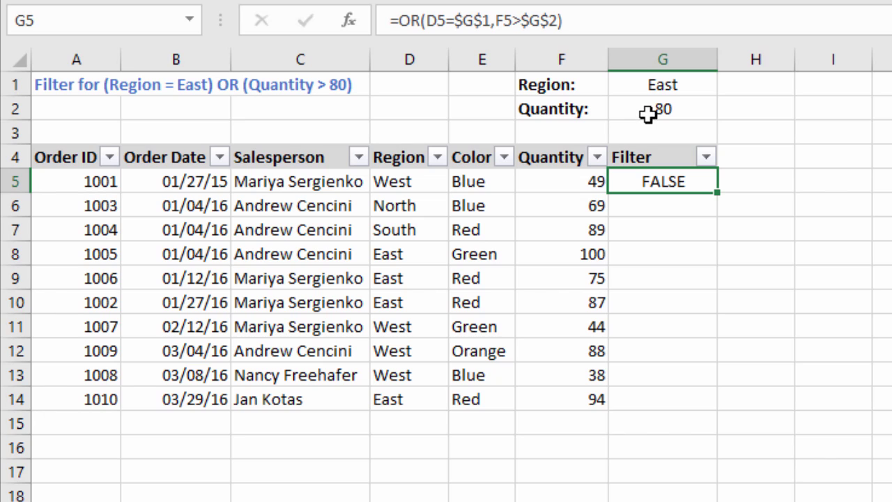
{"action": "double_click", "coordinate": [702, 180]}
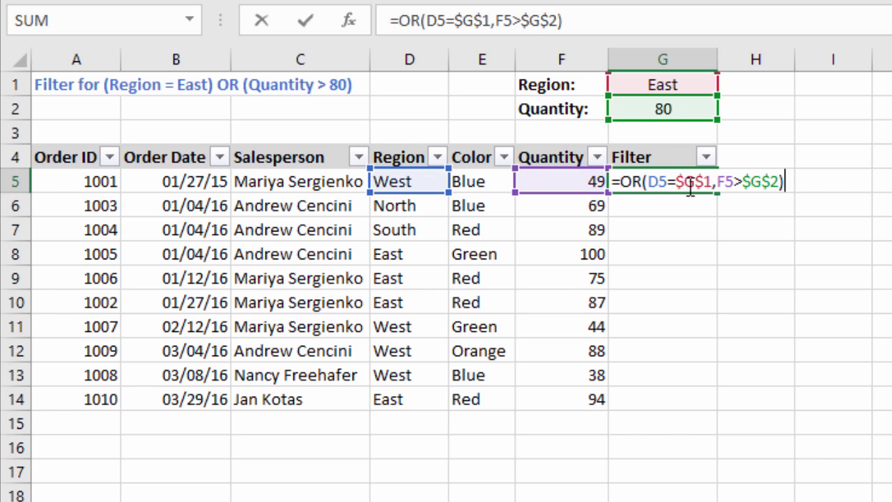
{"action": "left_click_drag", "start_coordinate": [652, 181], "coordinate": [771, 180]}
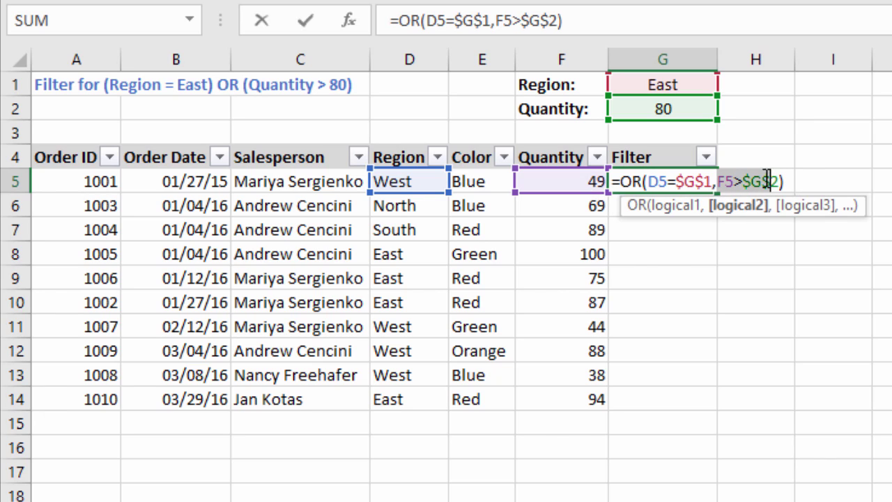
{"action": "key", "text": "Escape"}
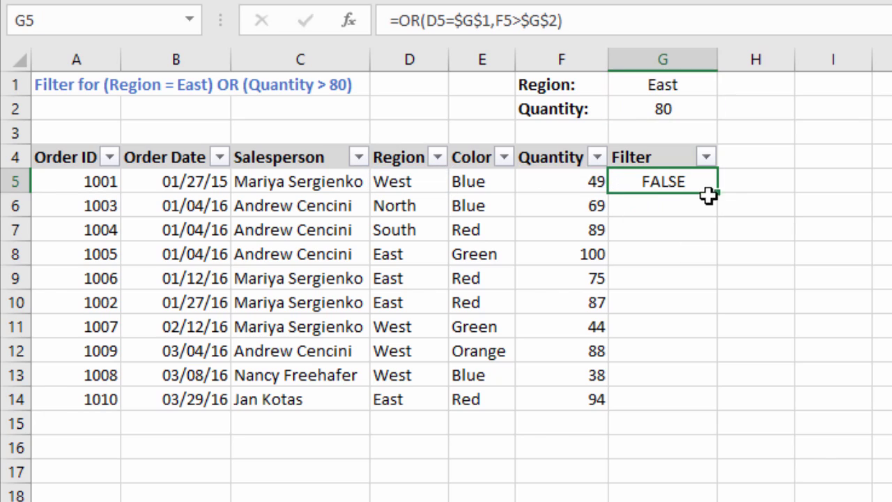
{"action": "double_click", "coordinate": [717, 193]}
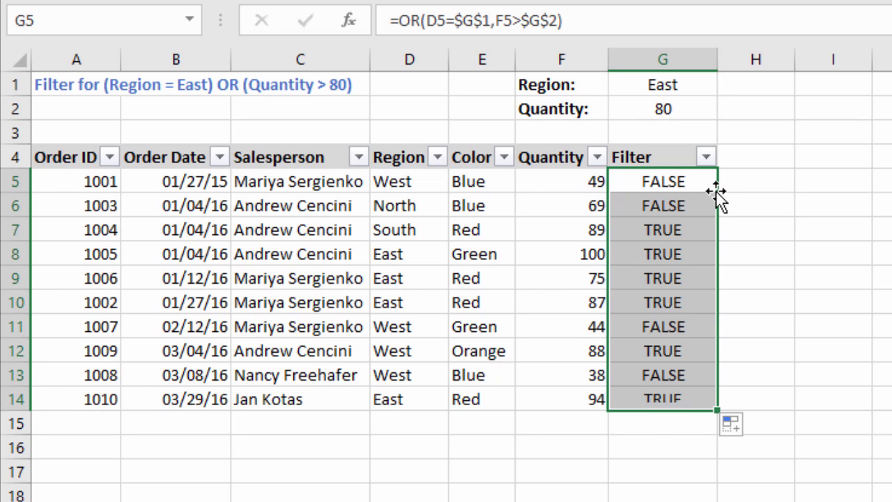
Examine the OR formula in G7 and compare its two conditions with the row's Region and Quantity cells
{"action": "left_click", "coordinate": [676, 233]}
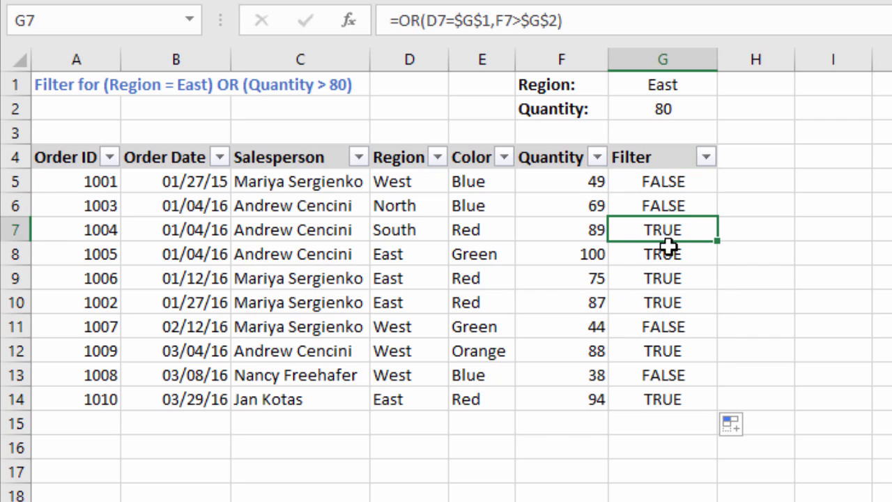
{"action": "left_click", "coordinate": [406, 232]}
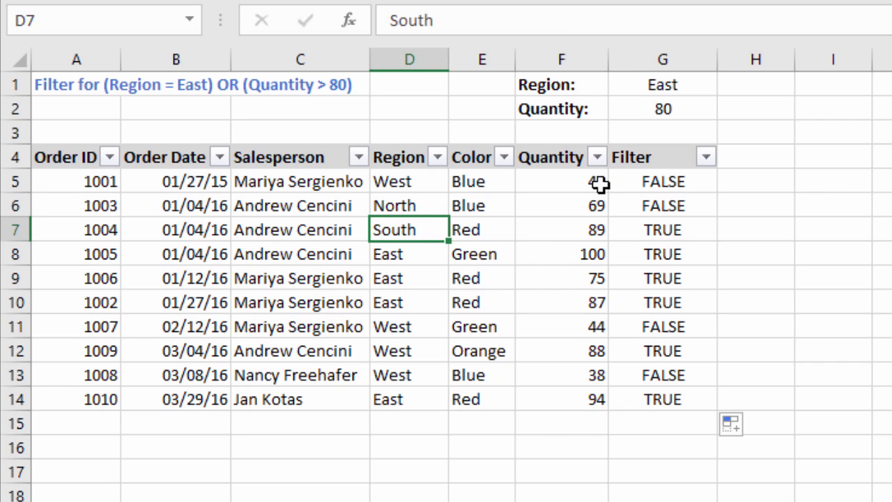
{"action": "left_click", "coordinate": [590, 231]}
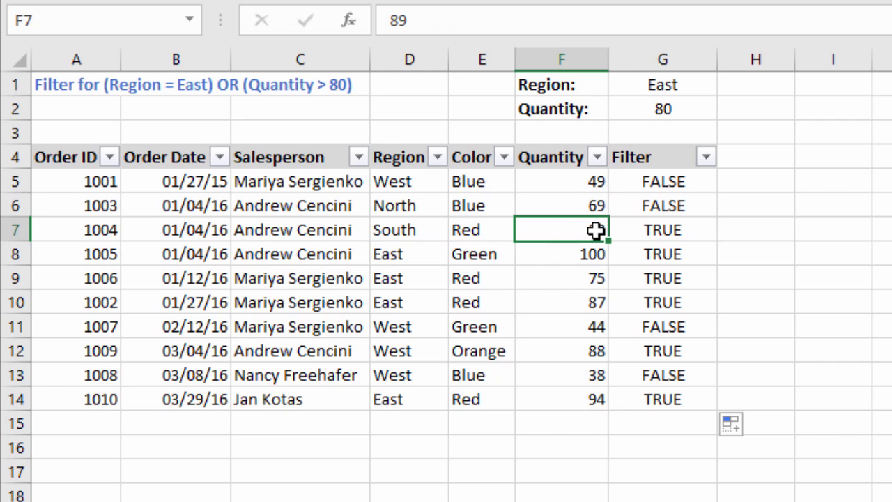
{"action": "left_click", "coordinate": [684, 233]}
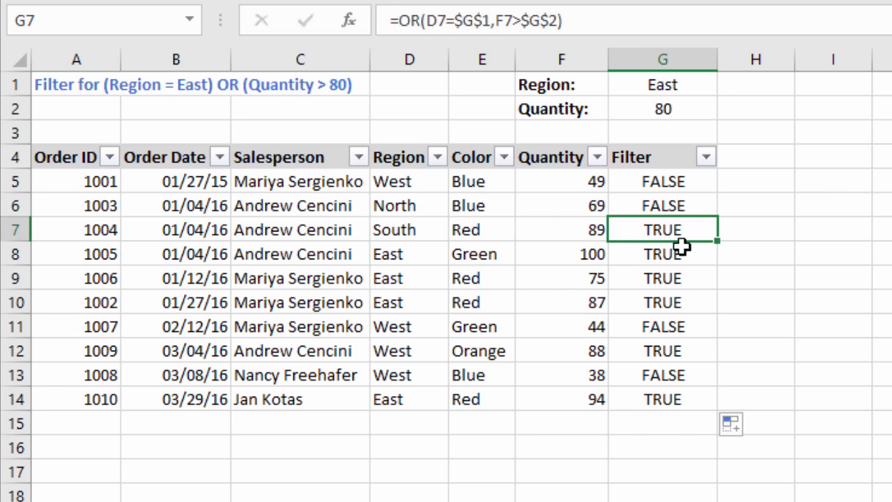
{"action": "key", "text": "F2"}
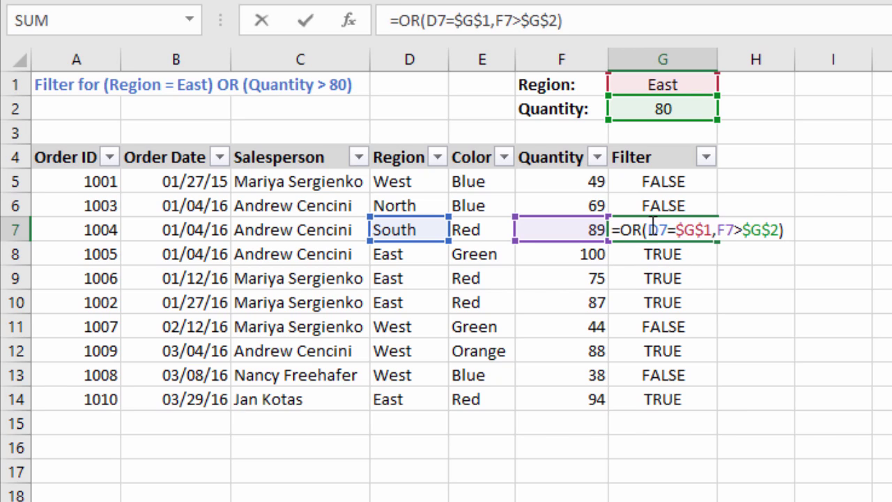
{"action": "left_click_drag", "start_coordinate": [651, 230], "coordinate": [778, 230]}
{"action": "left_click", "coordinate": [727, 230]}
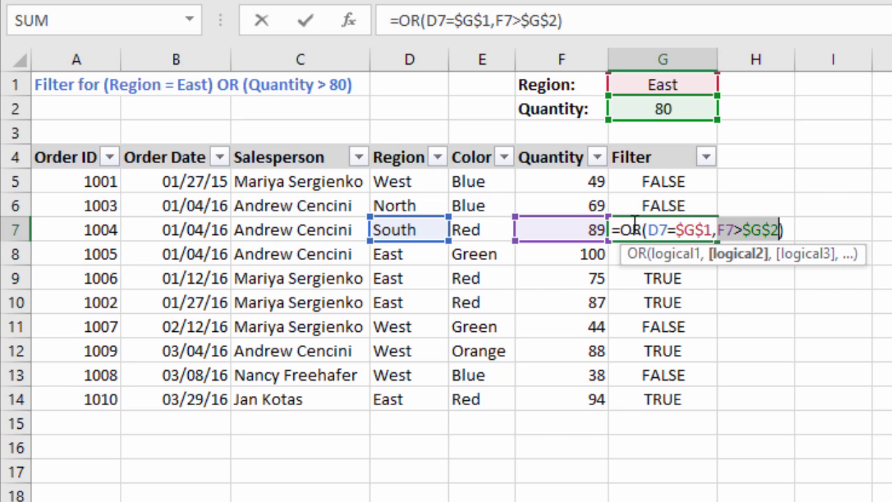
{"action": "key", "text": "Return"}
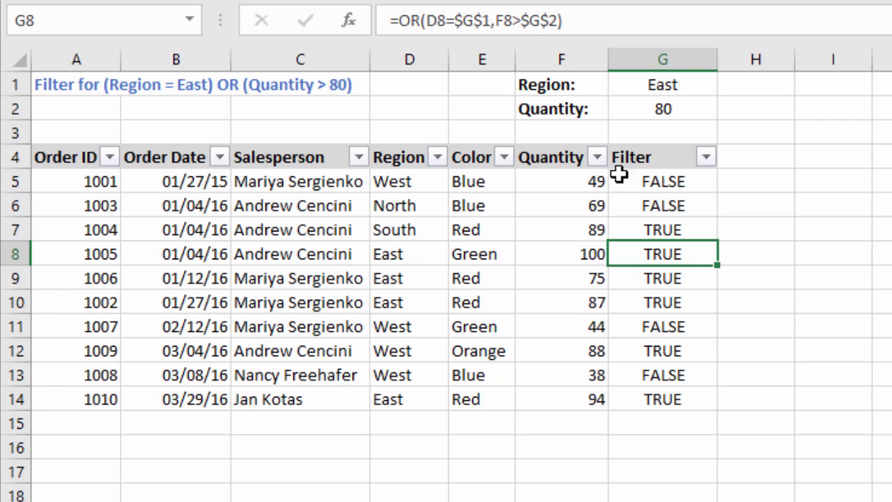
Check the OR results in G8, G9, G10, G12 and G14 against each row's region and quantity
{"action": "left_click", "coordinate": [591, 254]}
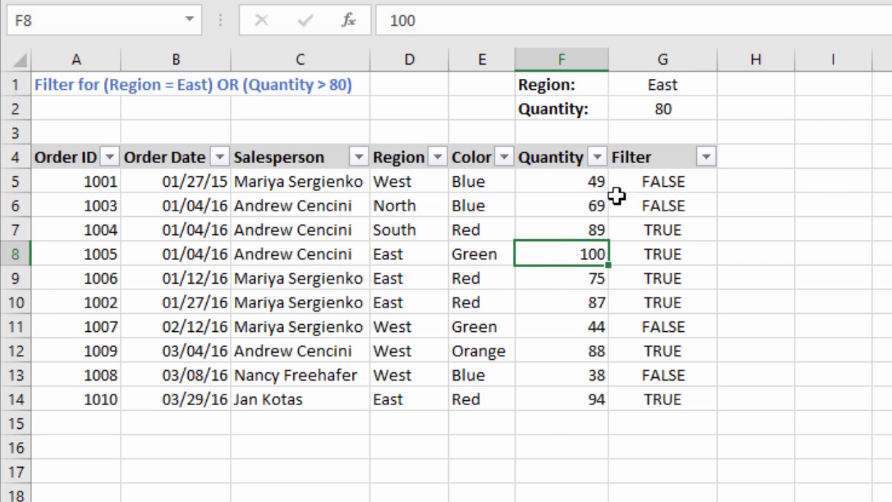
{"action": "left_click", "coordinate": [660, 253]}
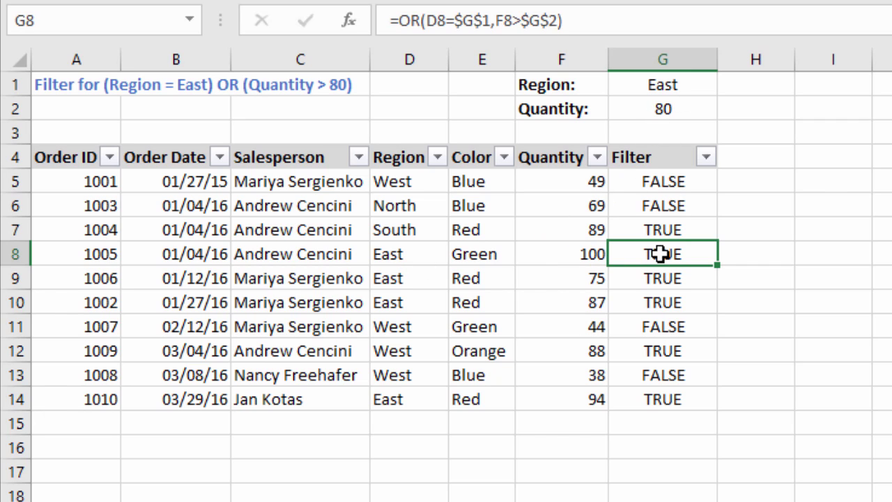
{"action": "left_click", "coordinate": [647, 277]}
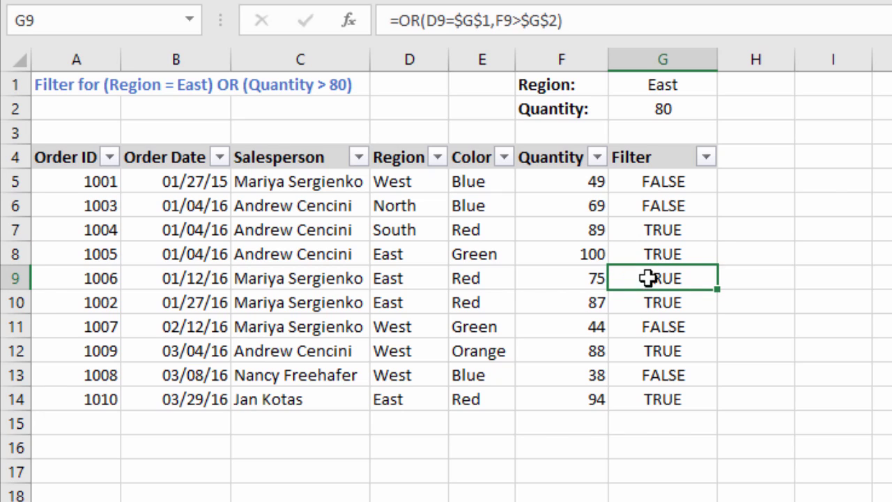
{"action": "left_click", "coordinate": [650, 298]}
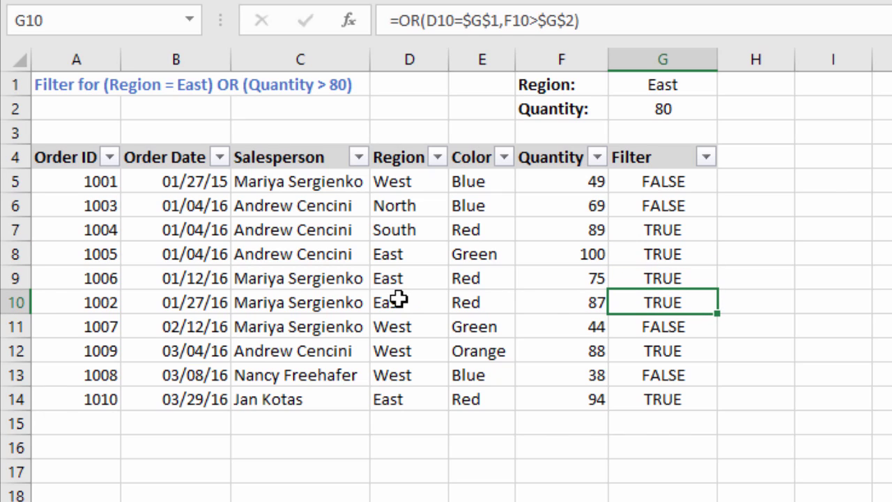
{"action": "left_click", "coordinate": [654, 351]}
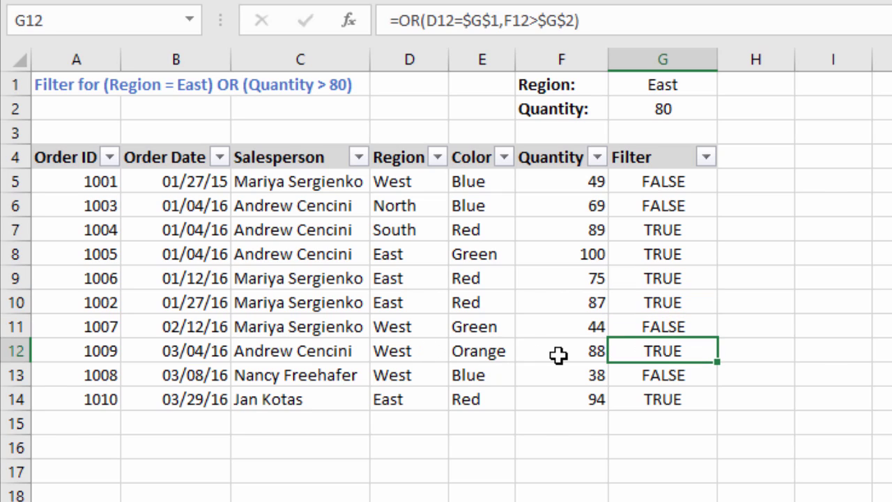
{"action": "left_click", "coordinate": [651, 399]}
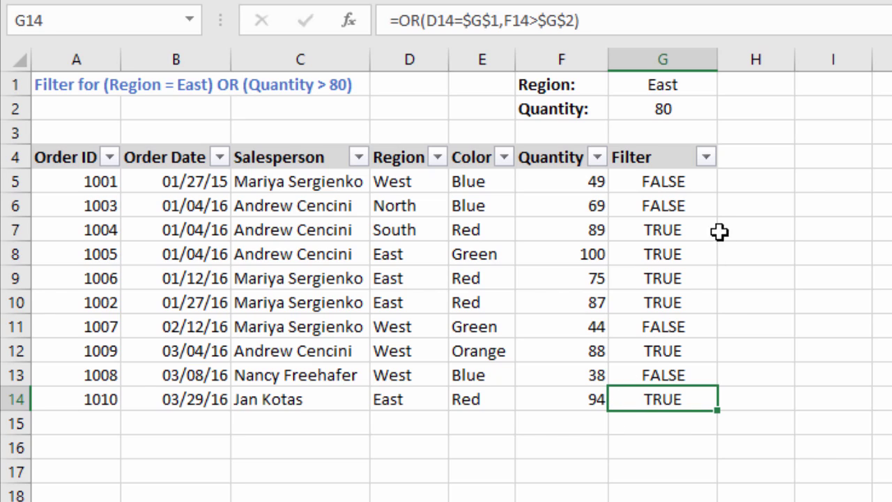
Filter the Filter column to show only the rows with the value TRUE
{"action": "left_click", "coordinate": [706, 157]}
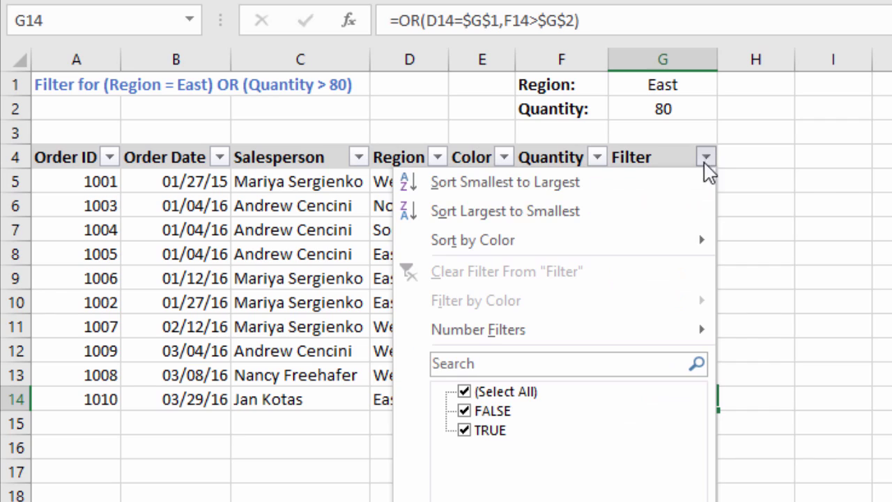
{"action": "left_click", "coordinate": [480, 392]}
{"action": "left_click", "coordinate": [464, 430]}
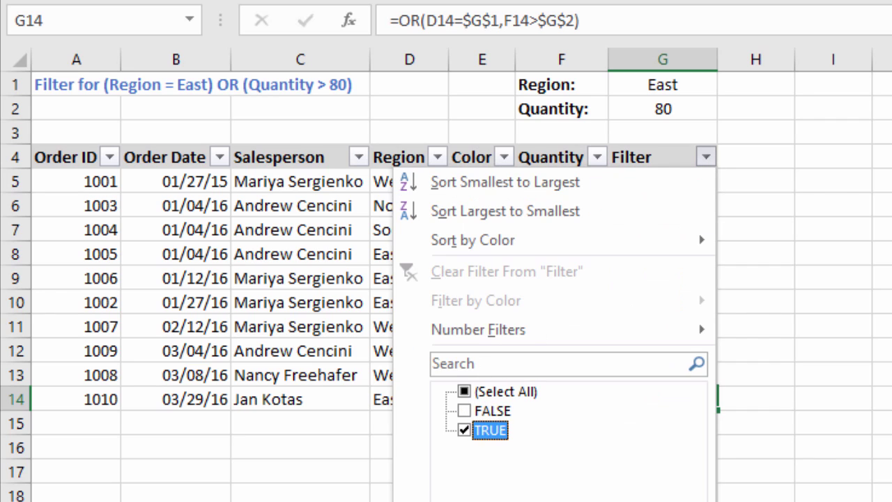
{"action": "key", "text": "Return"}
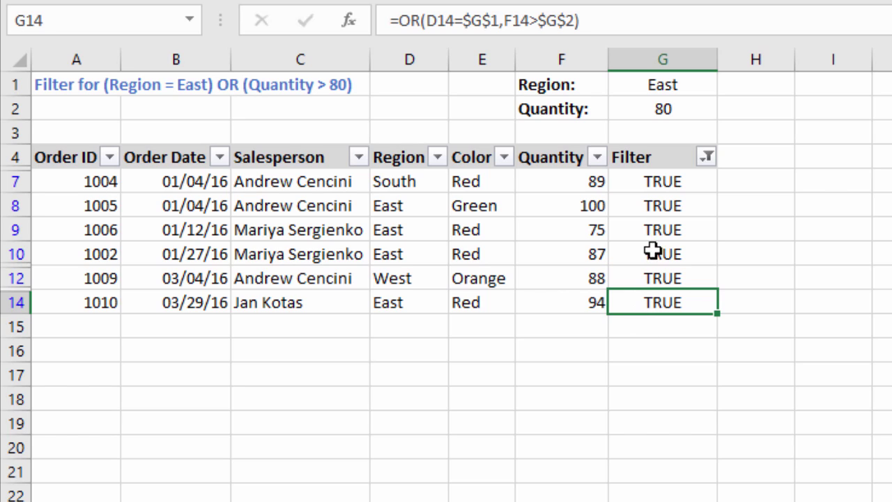
Set the Quantity criterion in G2 to 90 and check the OR results in G7 and G12
{"action": "left_click", "coordinate": [693, 108]}
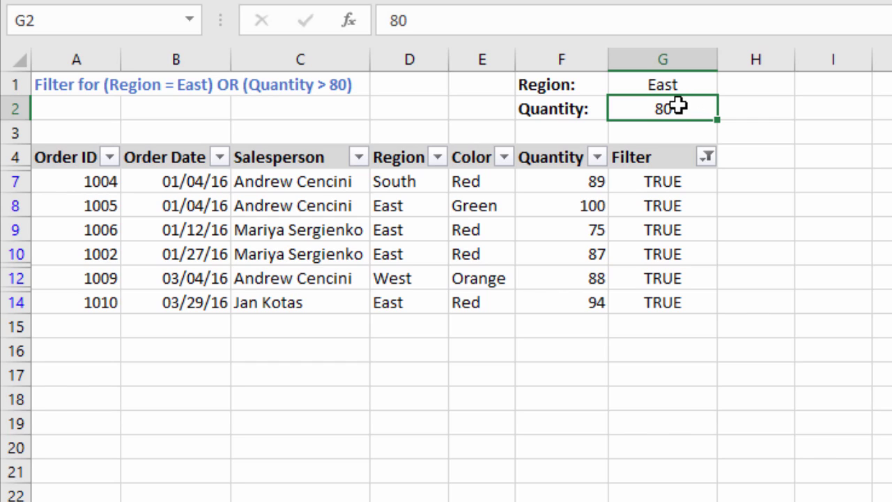
{"action": "type", "text": "90"}
{"action": "key", "text": "Return"}
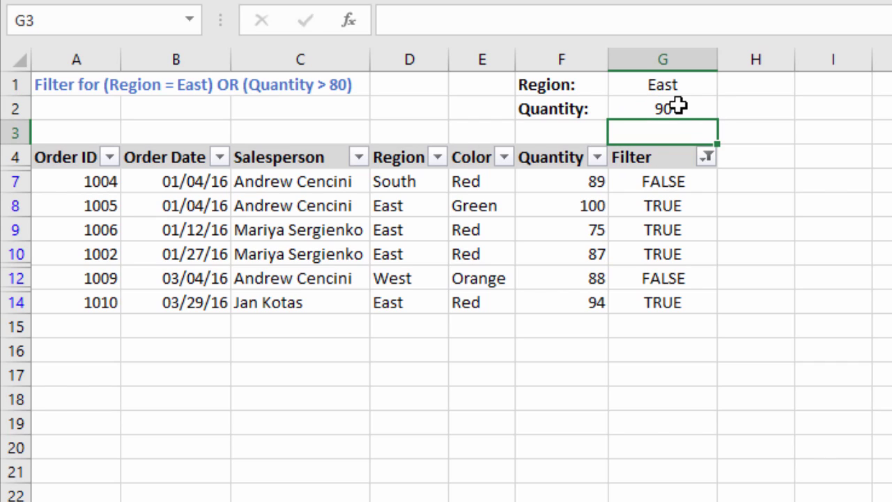
{"action": "left_click", "coordinate": [687, 181]}
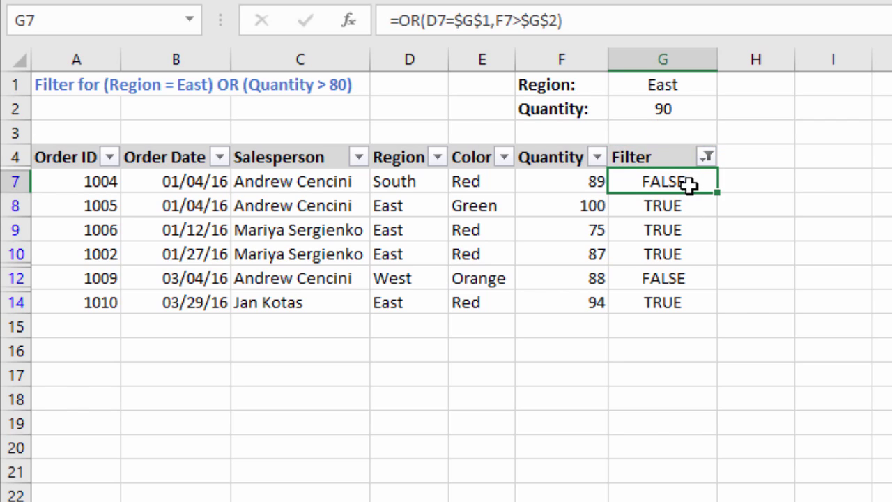
{"action": "left_click", "coordinate": [695, 280]}
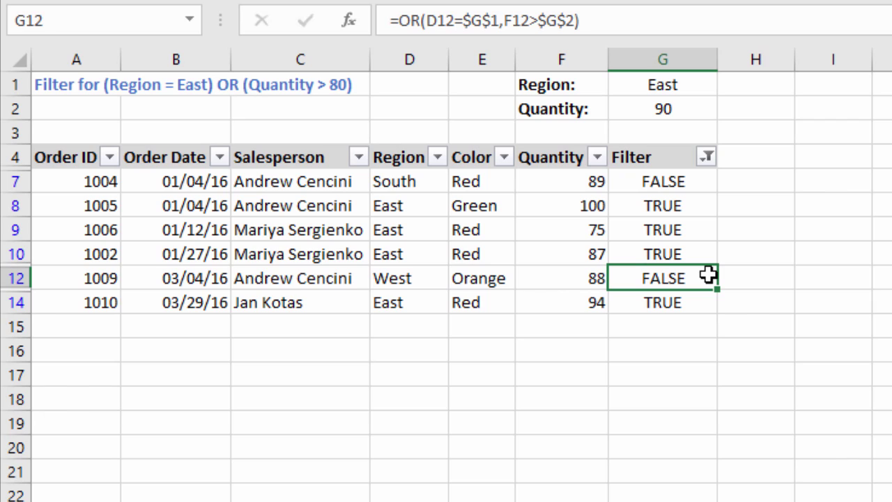
Reapply the filter on the Filter column so it takes the changed Quantity criterion into account
{"action": "left_click", "coordinate": [707, 162]}
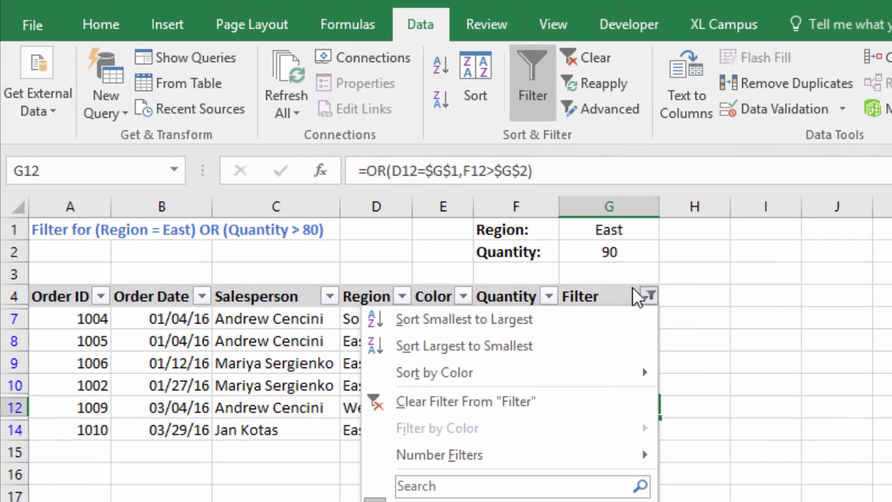
{"action": "left_click", "coordinate": [558, 123]}
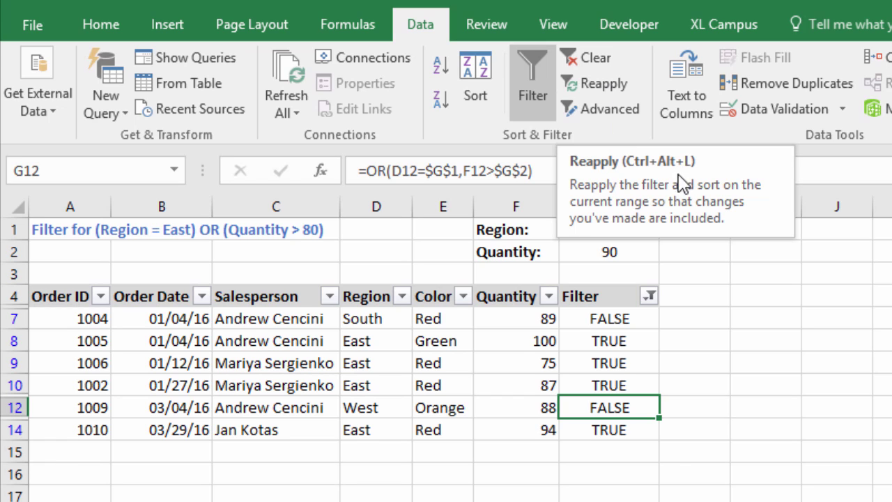
{"action": "left_click", "coordinate": [606, 87]}
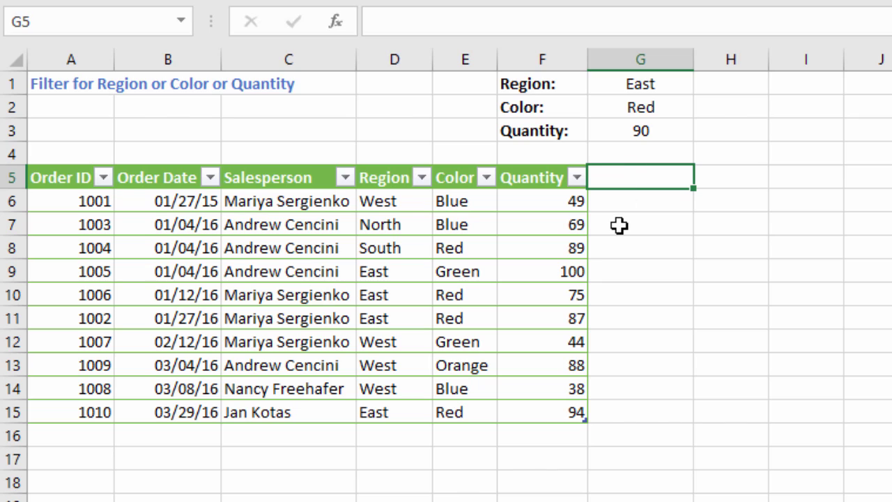
Add a new table column with the header Filter in G5, beside the Quantity column
{"action": "type", "text": "Filter"}
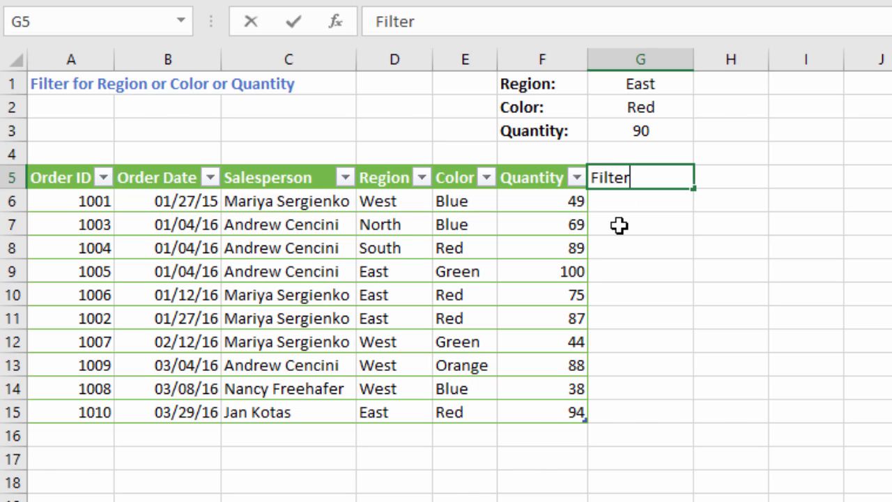
{"action": "key", "text": "Return"}
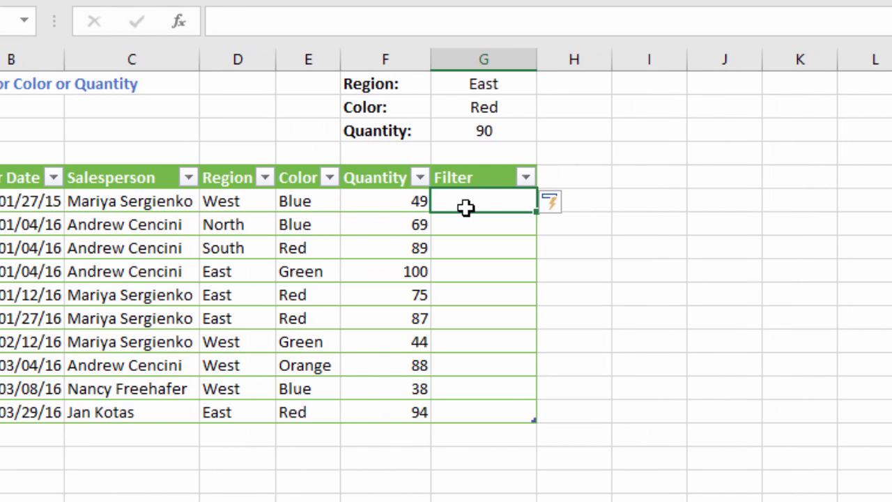
{"action": "type", "text": "="}
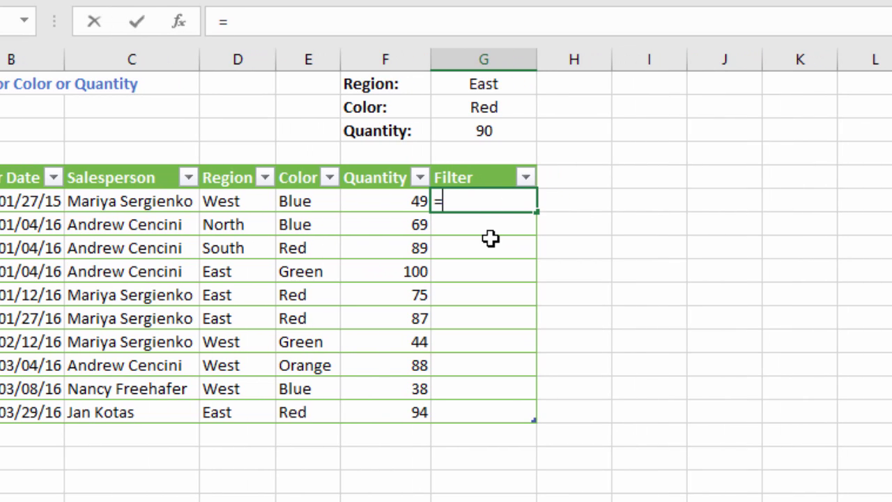
{"action": "type", "text": "or"}
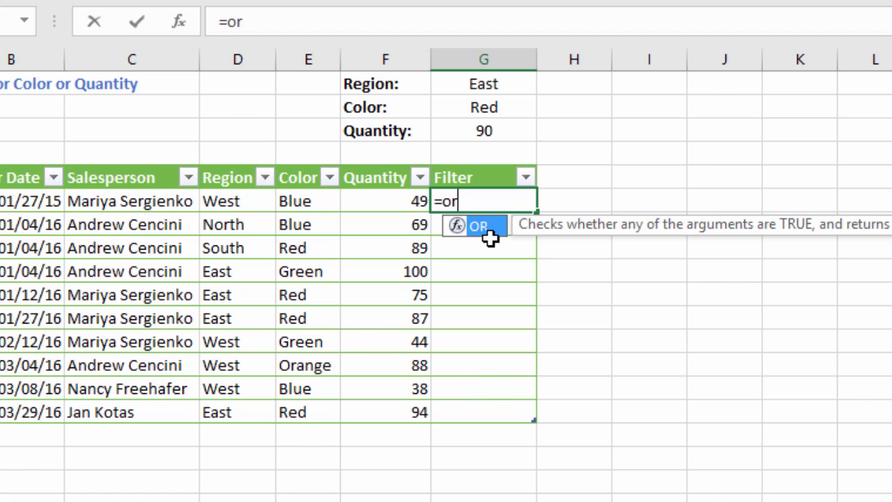
{"action": "key", "text": "Tab"}
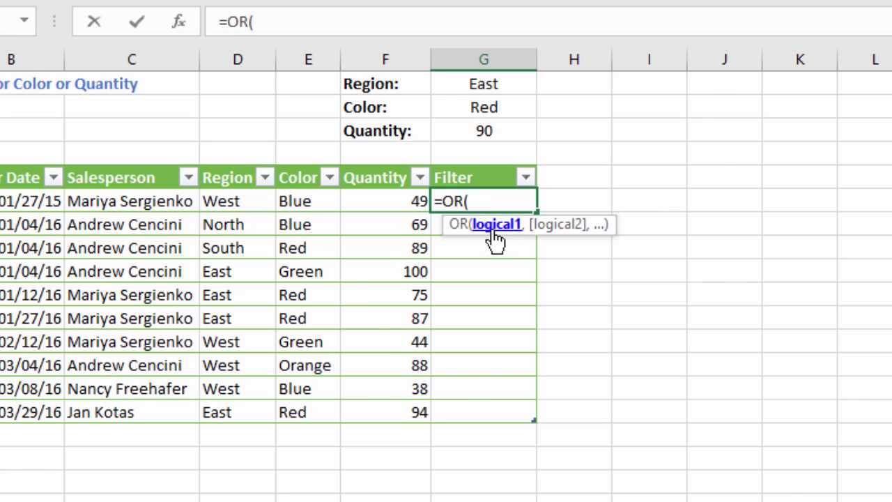
{"action": "left_click", "coordinate": [229, 201]}
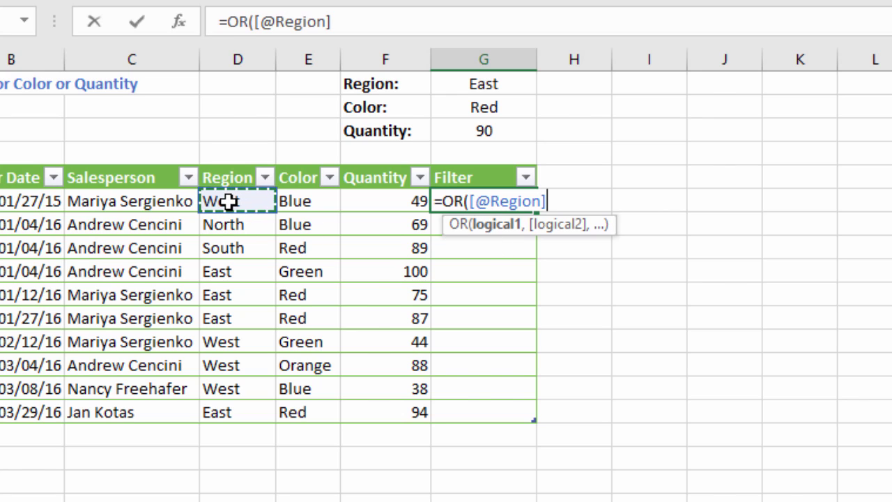
{"action": "type", "text": "="}
{"action": "left_click", "coordinate": [470, 85]}
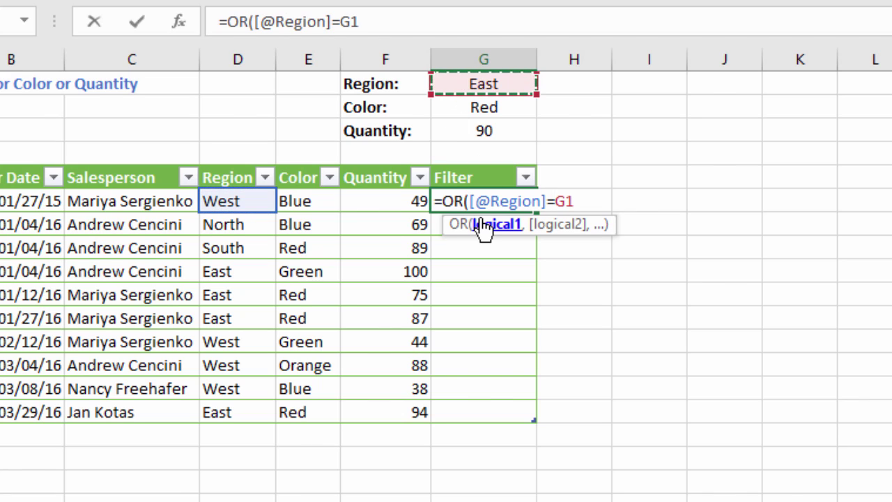
{"action": "key", "text": "F4"}
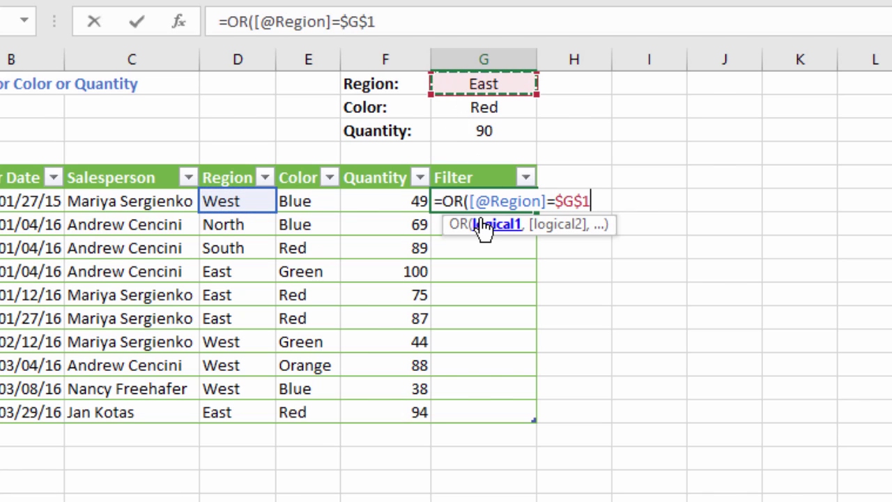
{"action": "type", "text": ","}
{"action": "left_click", "coordinate": [317, 204]}
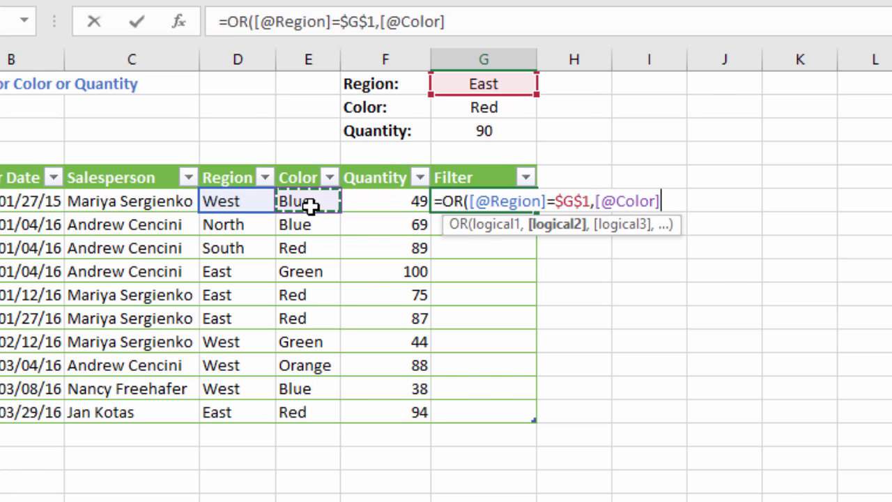
{"action": "type", "text": "="}
{"action": "left_click", "coordinate": [504, 109]}
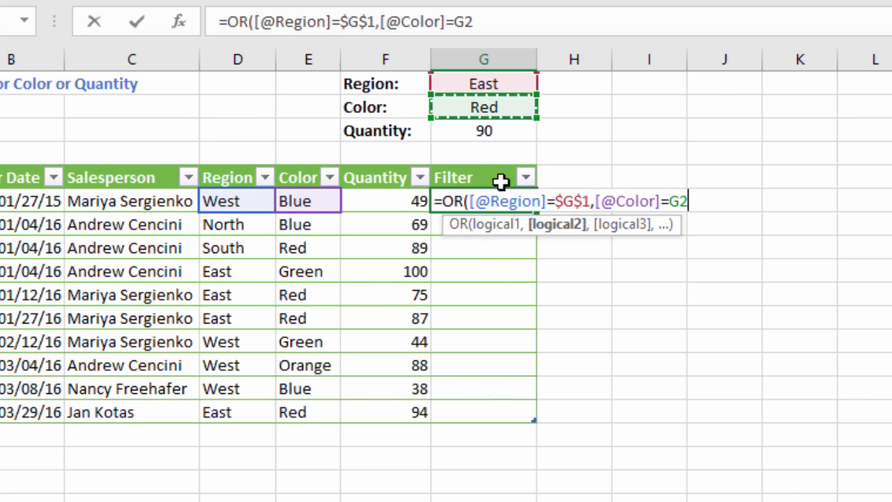
{"action": "key", "text": "F4"}
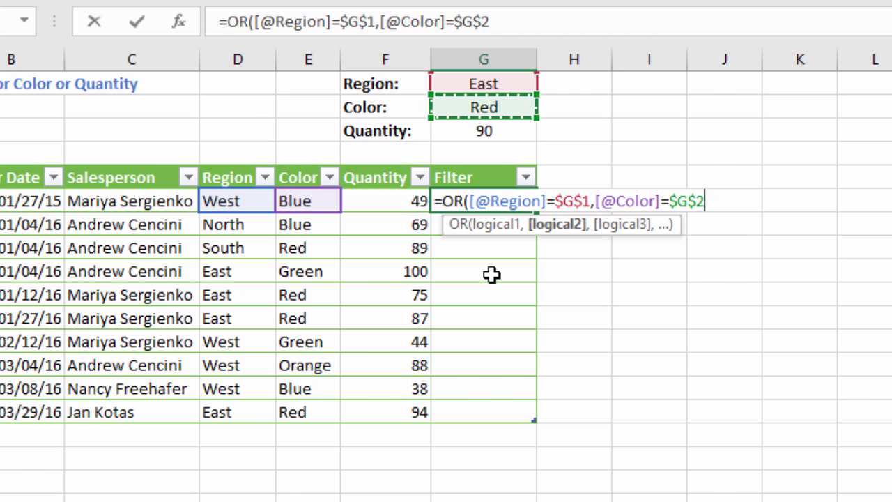
{"action": "type", "text": ","}
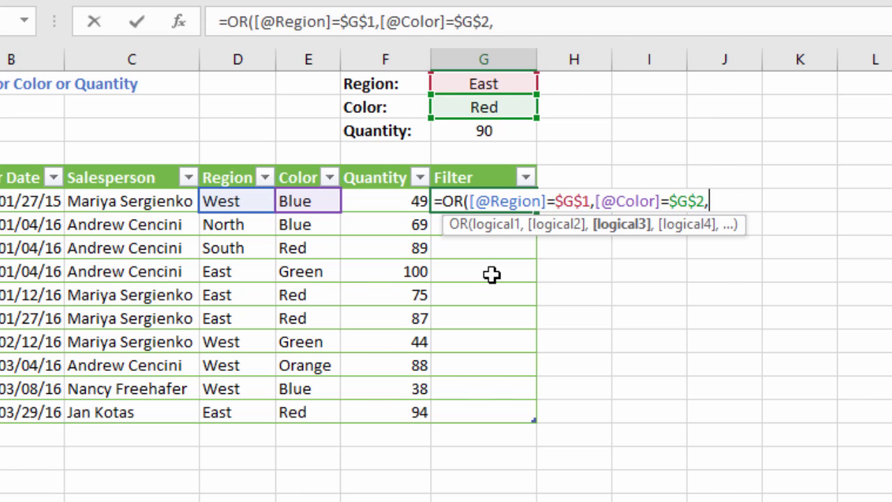
{"action": "left_click", "coordinate": [393, 201]}
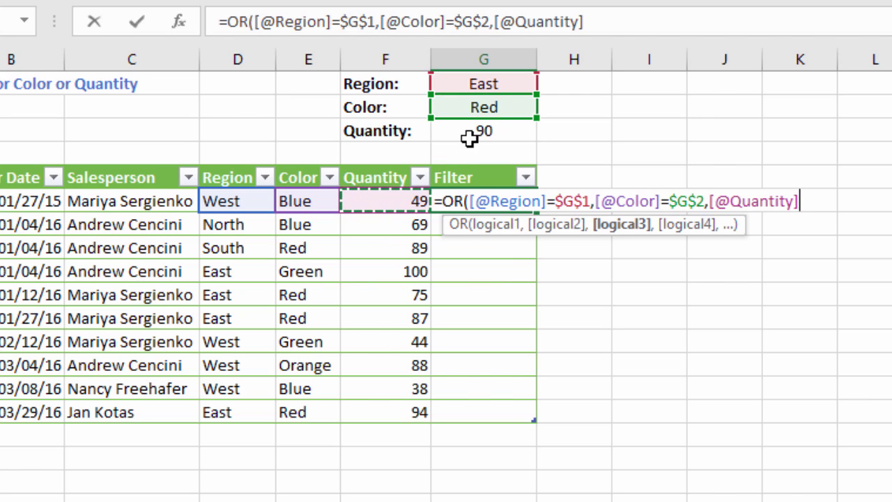
{"action": "type", "text": ">"}
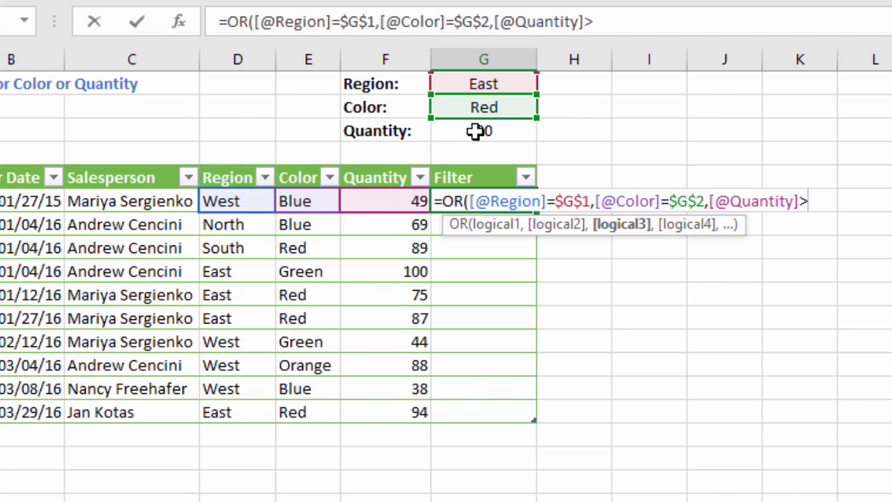
{"action": "left_click", "coordinate": [476, 131]}
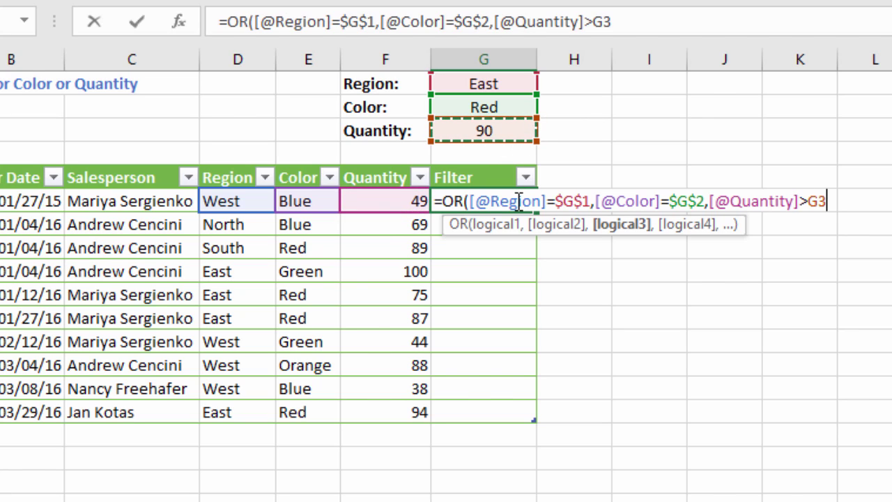
{"action": "key", "text": "F4"}
{"action": "type", "text": ")"}
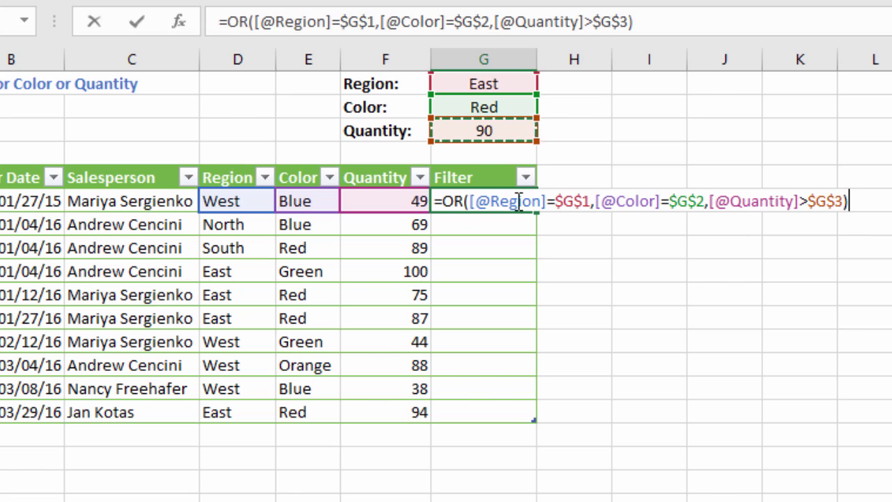
{"action": "key", "text": "Return"}
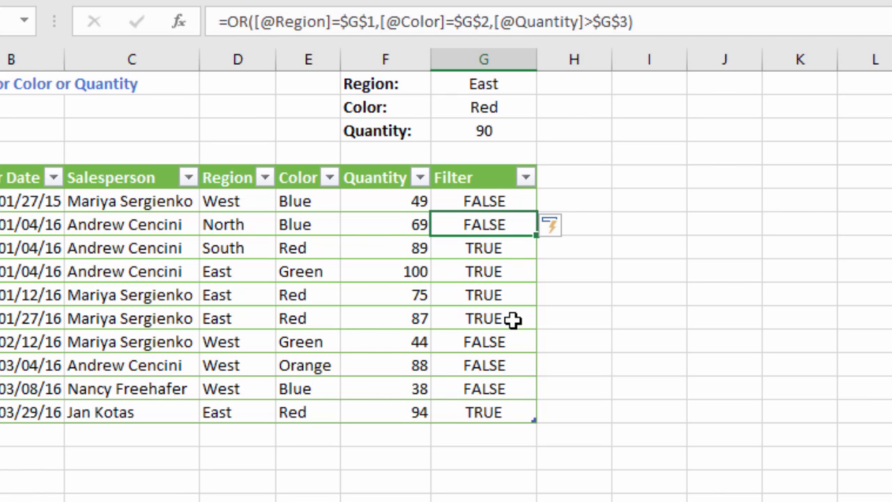
Review the cell references of the OR formula in G6, leaving the formula as it is
{"action": "left_click", "coordinate": [453, 201]}
{"action": "key", "text": "F2"}
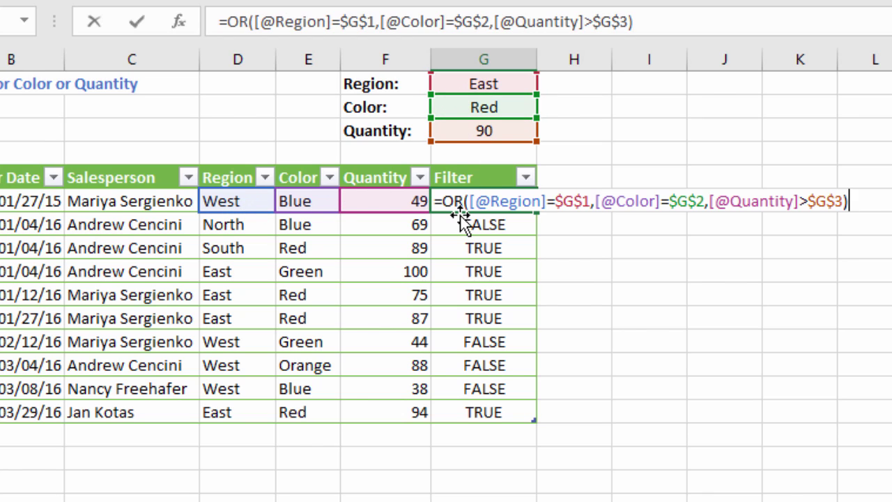
{"action": "key", "text": "Return"}
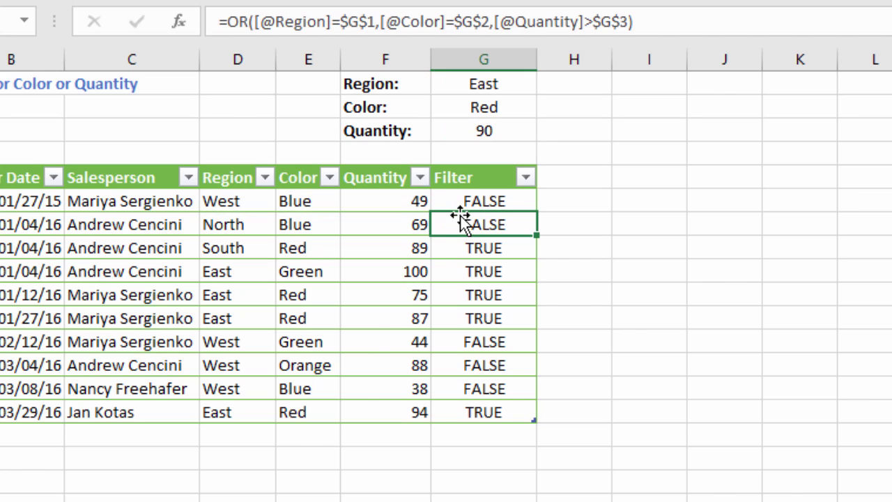
Filter the table's Filter column to show only the TRUE rows by excluding FALSE
{"action": "left_click", "coordinate": [458, 255]}
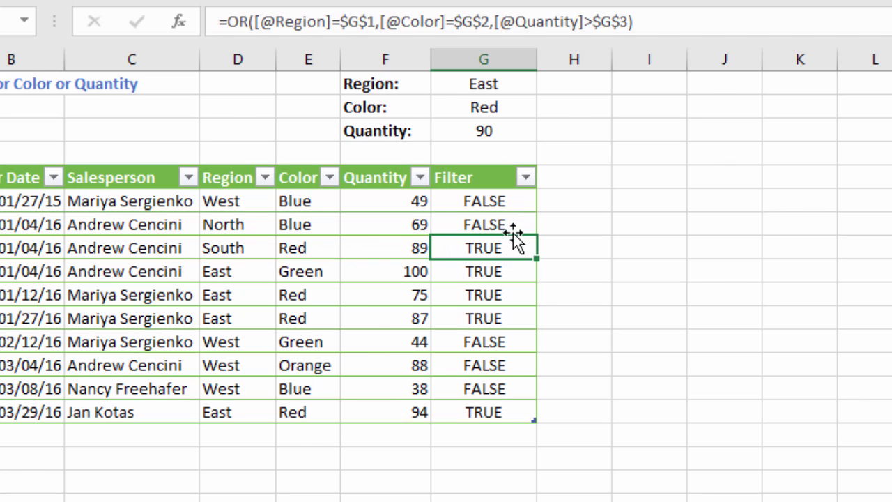
{"action": "left_click", "coordinate": [525, 178]}
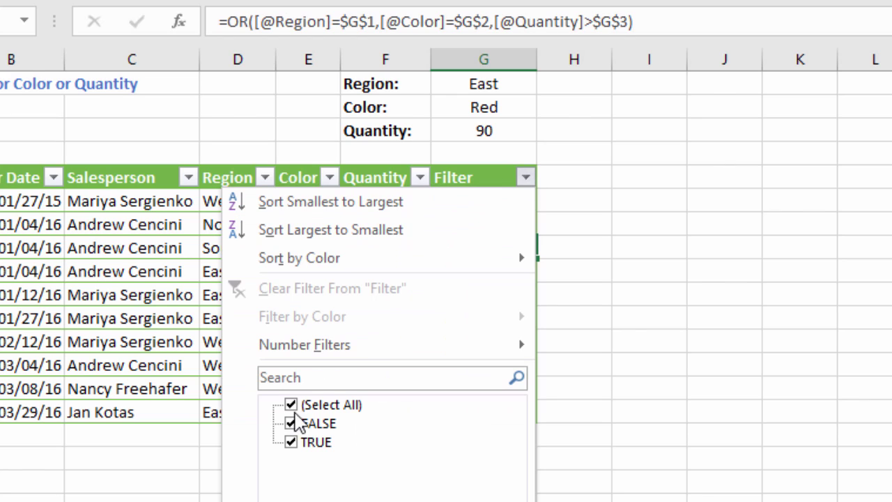
{"action": "left_click", "coordinate": [291, 423]}
{"action": "key", "text": "Return"}
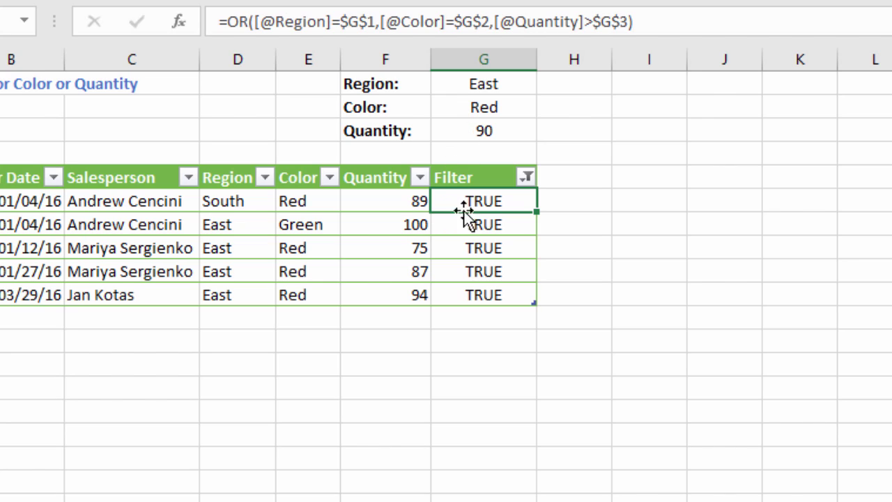
{"action": "key", "text": "F2"}
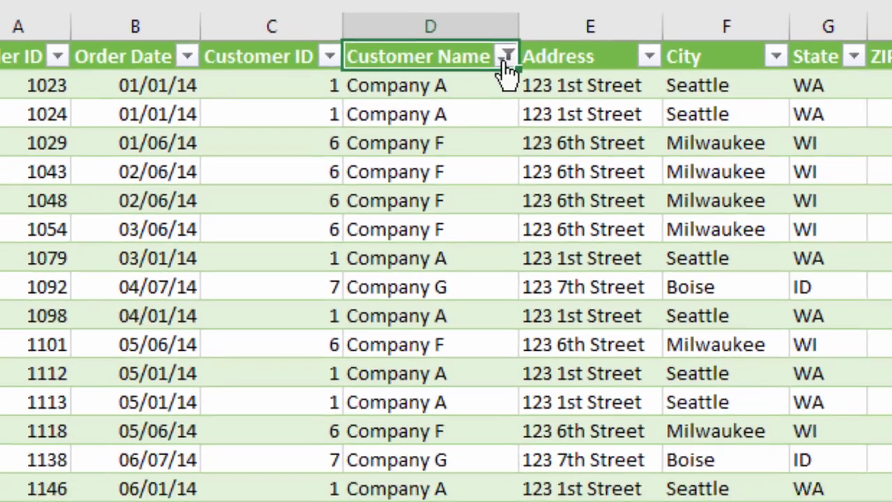
Check which companies are included in the Customer Name filter on the Order Data sheet
{"action": "left_click", "coordinate": [594, 73]}
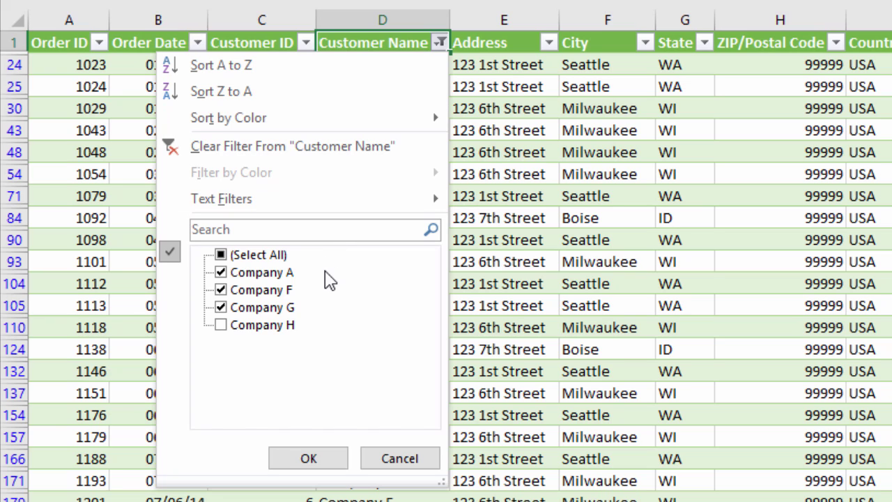
{"action": "left_click", "coordinate": [475, 99]}
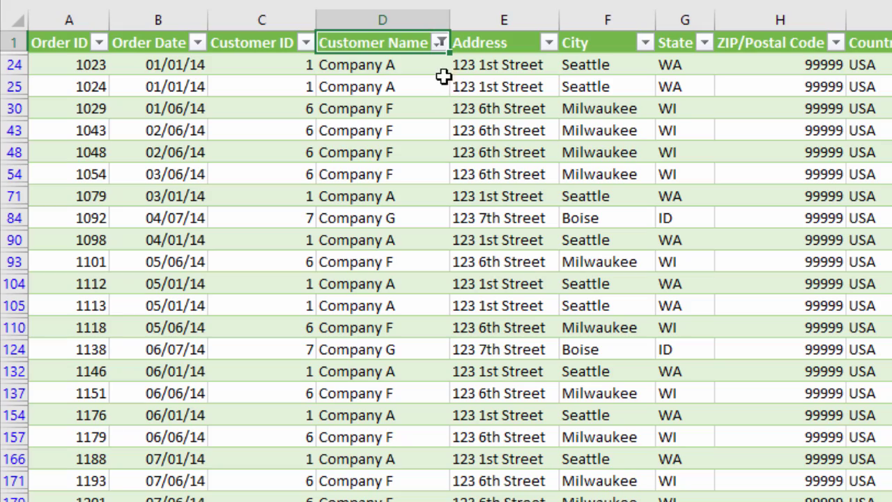
{"action": "mouse_move", "coordinate": [441, 47]}
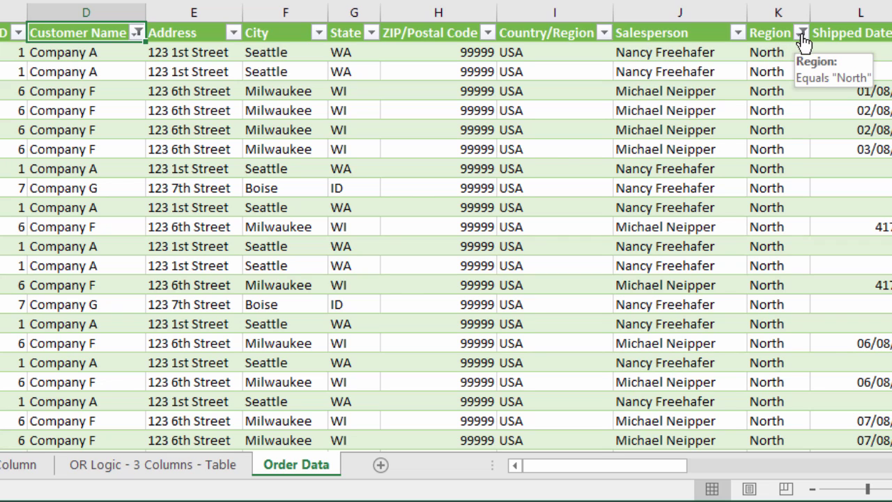
Check the criterion of the Greater Than number filter on the Quantity column of the Order Data sheet
{"action": "left_click_drag", "start_coordinate": [628, 466], "coordinate": [890, 466]}
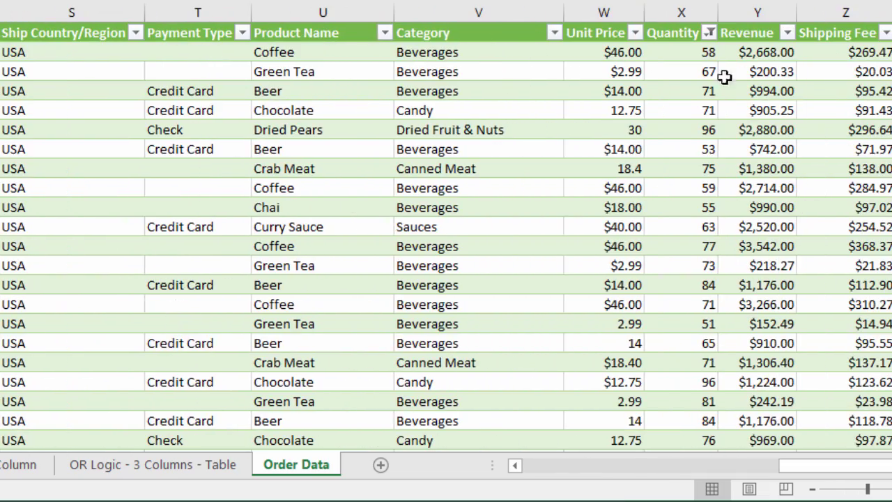
{"action": "left_click", "coordinate": [711, 34]}
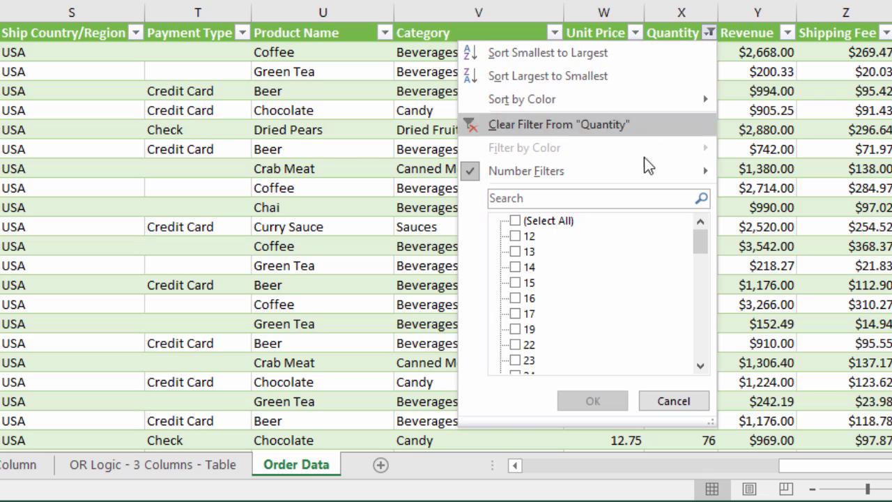
{"action": "mouse_move", "coordinate": [703, 171]}
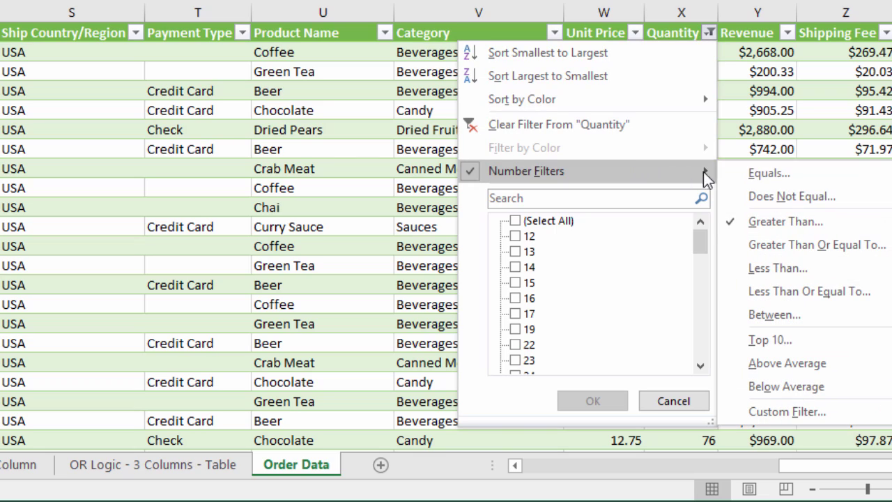
{"action": "left_click", "coordinate": [766, 222]}
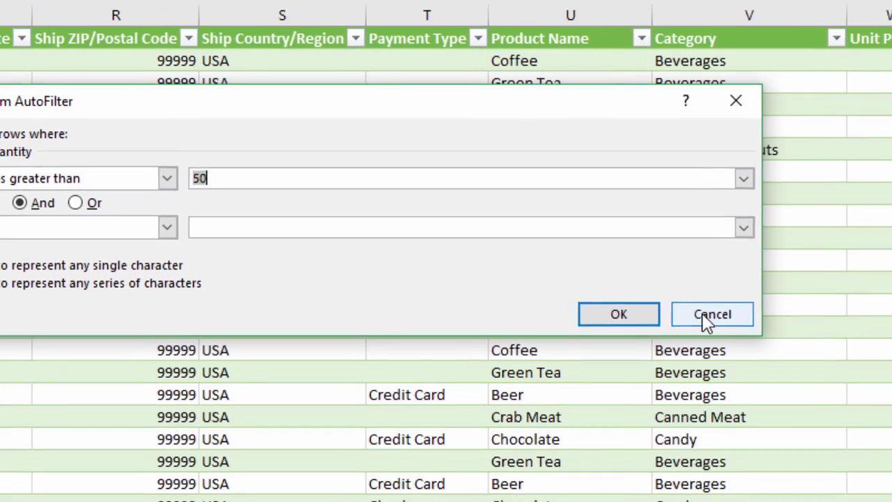
{"action": "key", "text": "Return"}
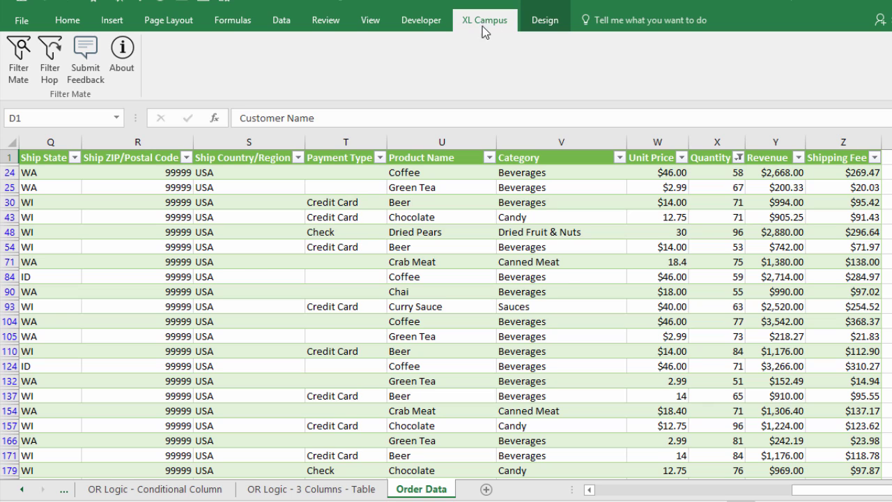
Open the Filter Mate add-in and inspect the filter criteria of the Customer Name, Region and Quantity columns
{"action": "left_click", "coordinate": [16, 75]}
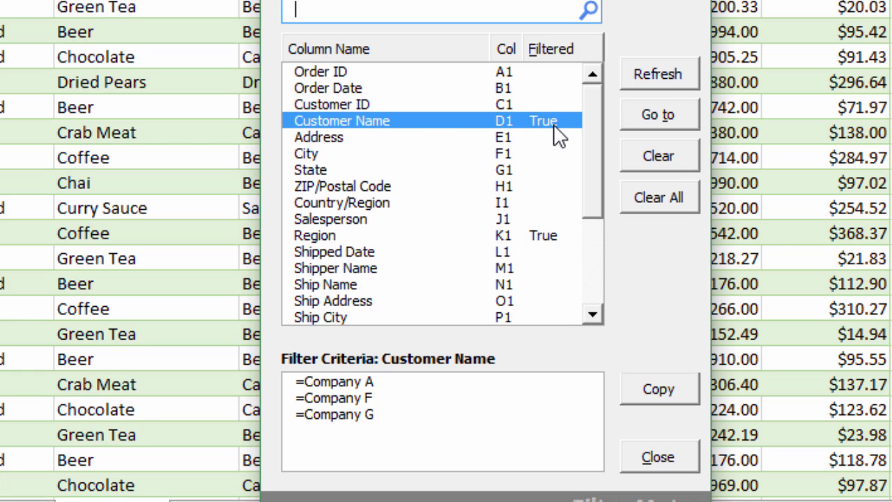
{"action": "left_click", "coordinate": [384, 126]}
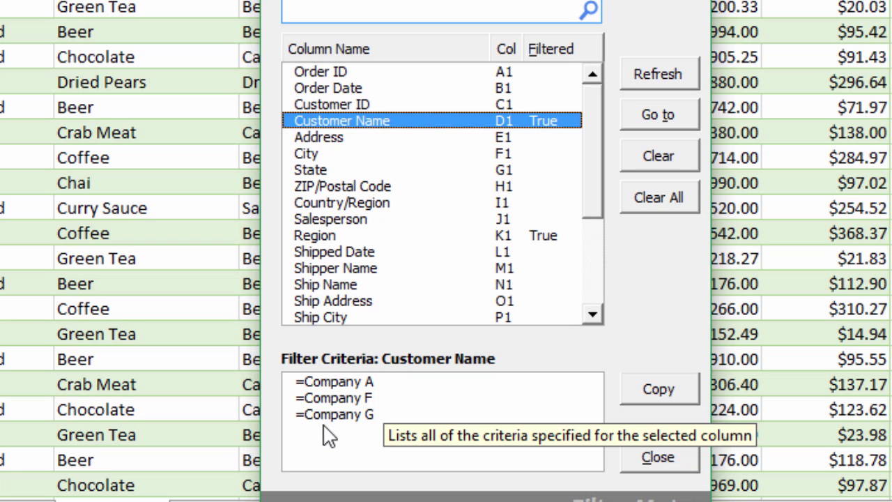
{"action": "left_click", "coordinate": [548, 237]}
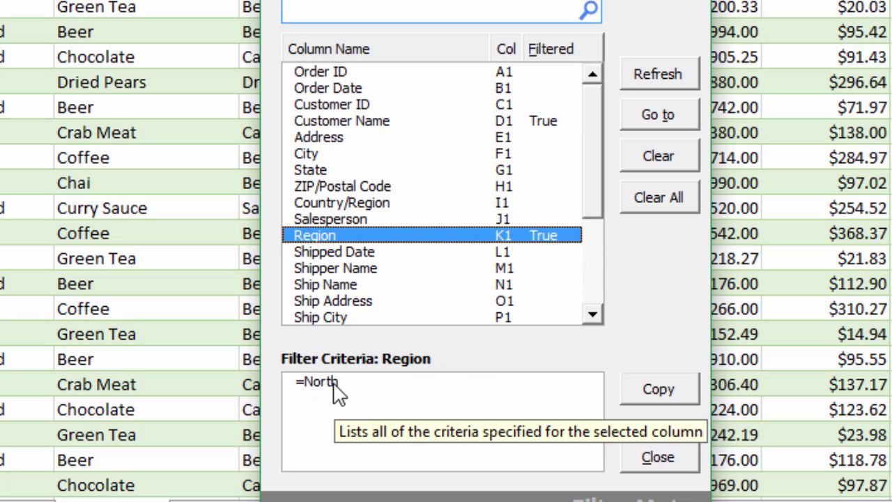
{"action": "left_click_drag", "start_coordinate": [592, 216], "coordinate": [596, 319]}
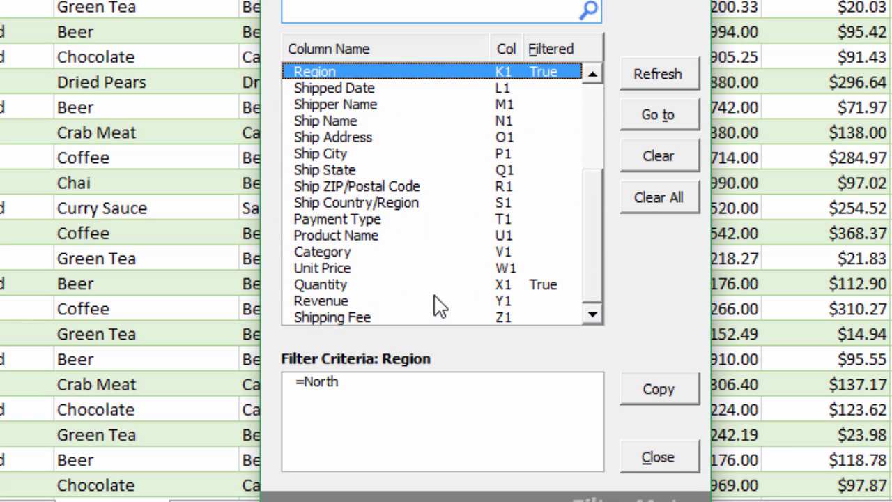
{"action": "left_click", "coordinate": [412, 286]}
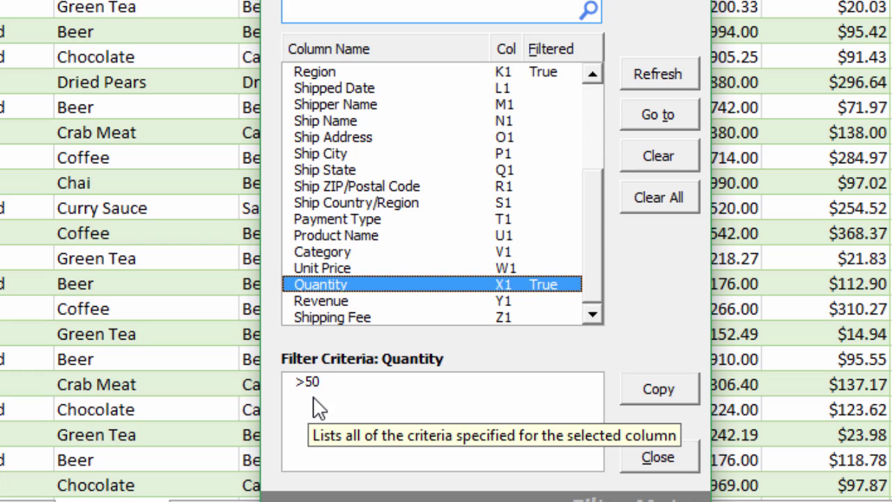
Limit the Filter Mate column list to filtered columns and view the criteria for Region and Quantity
{"action": "left_click", "coordinate": [577, 46]}
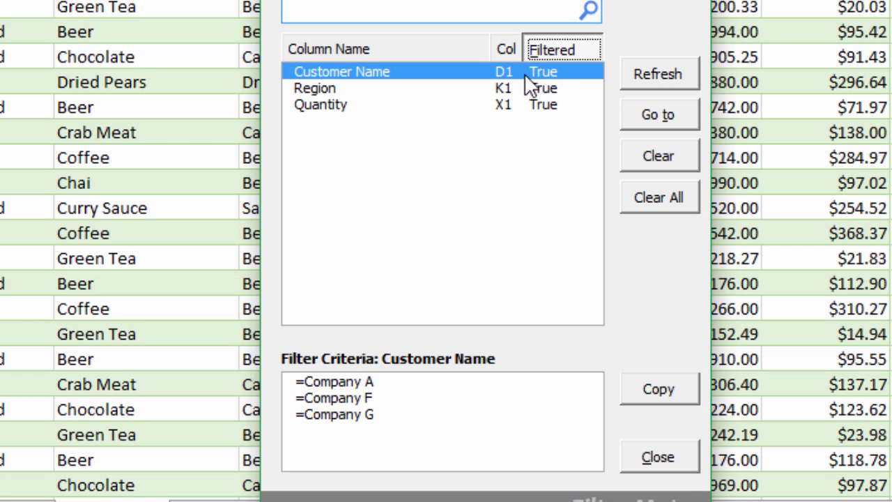
{"action": "left_click", "coordinate": [463, 91]}
{"action": "left_click", "coordinate": [466, 108]}
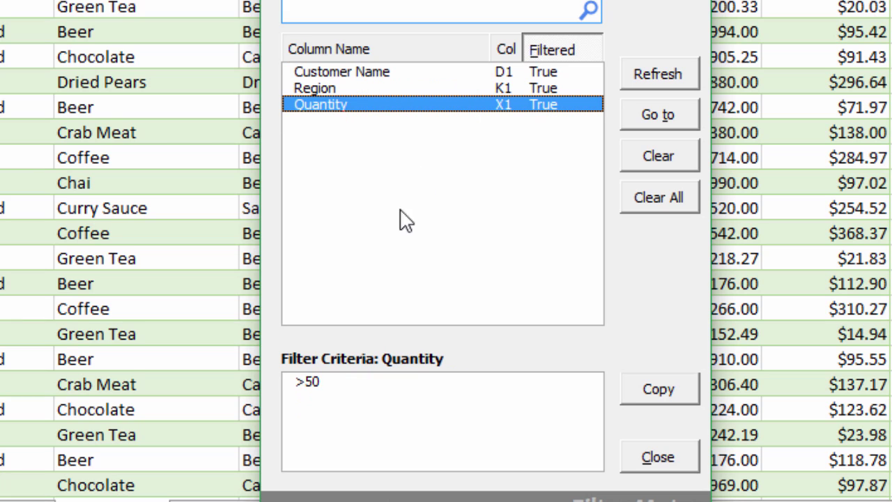